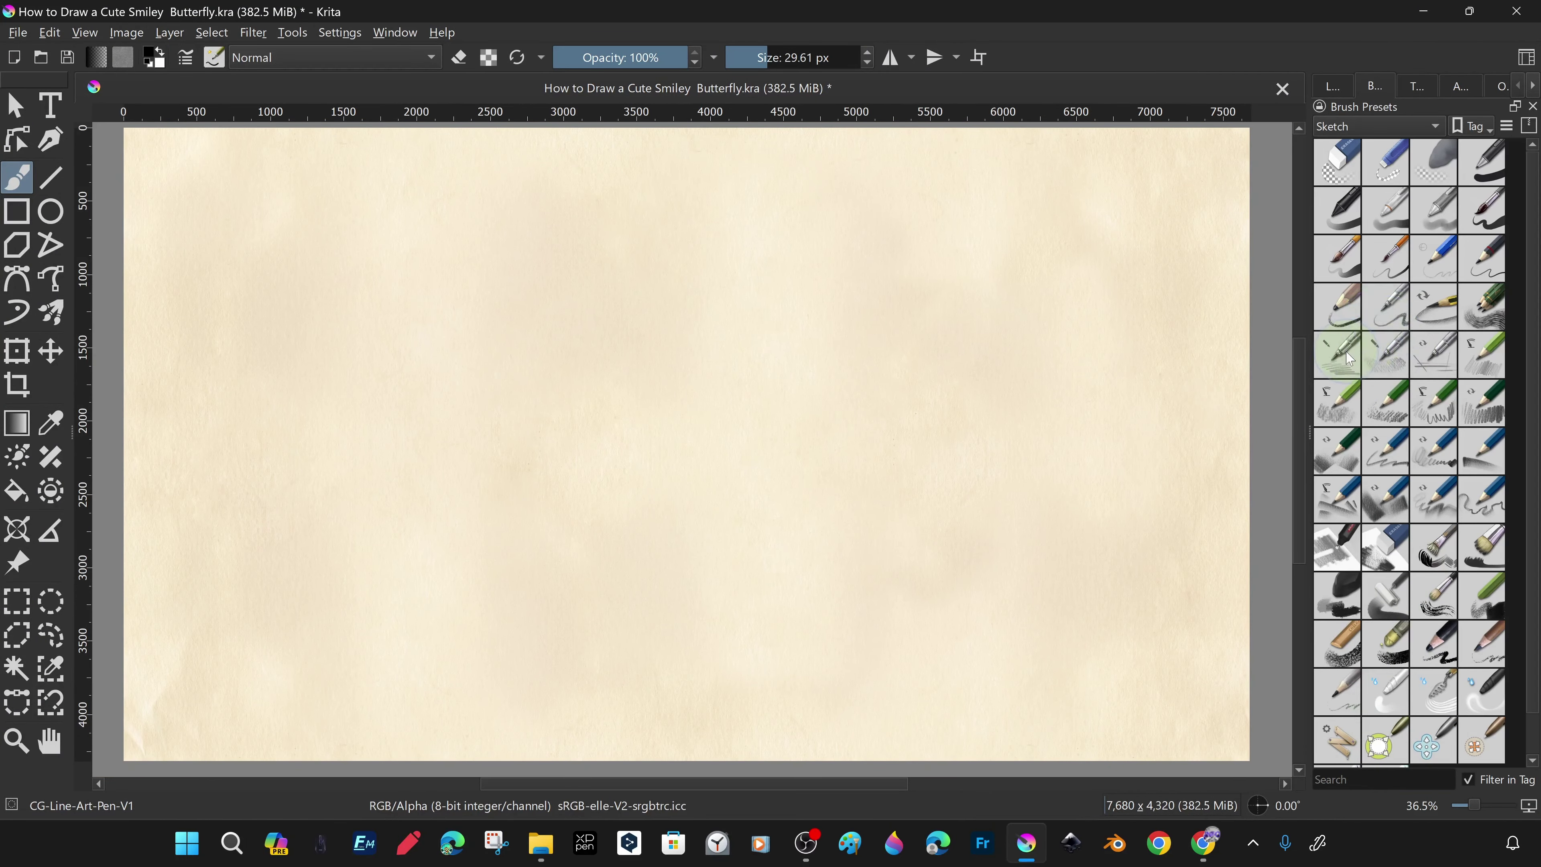
Pick a pencil preset in the Brush Presets docker for sketching.
left_click(1359, 115)
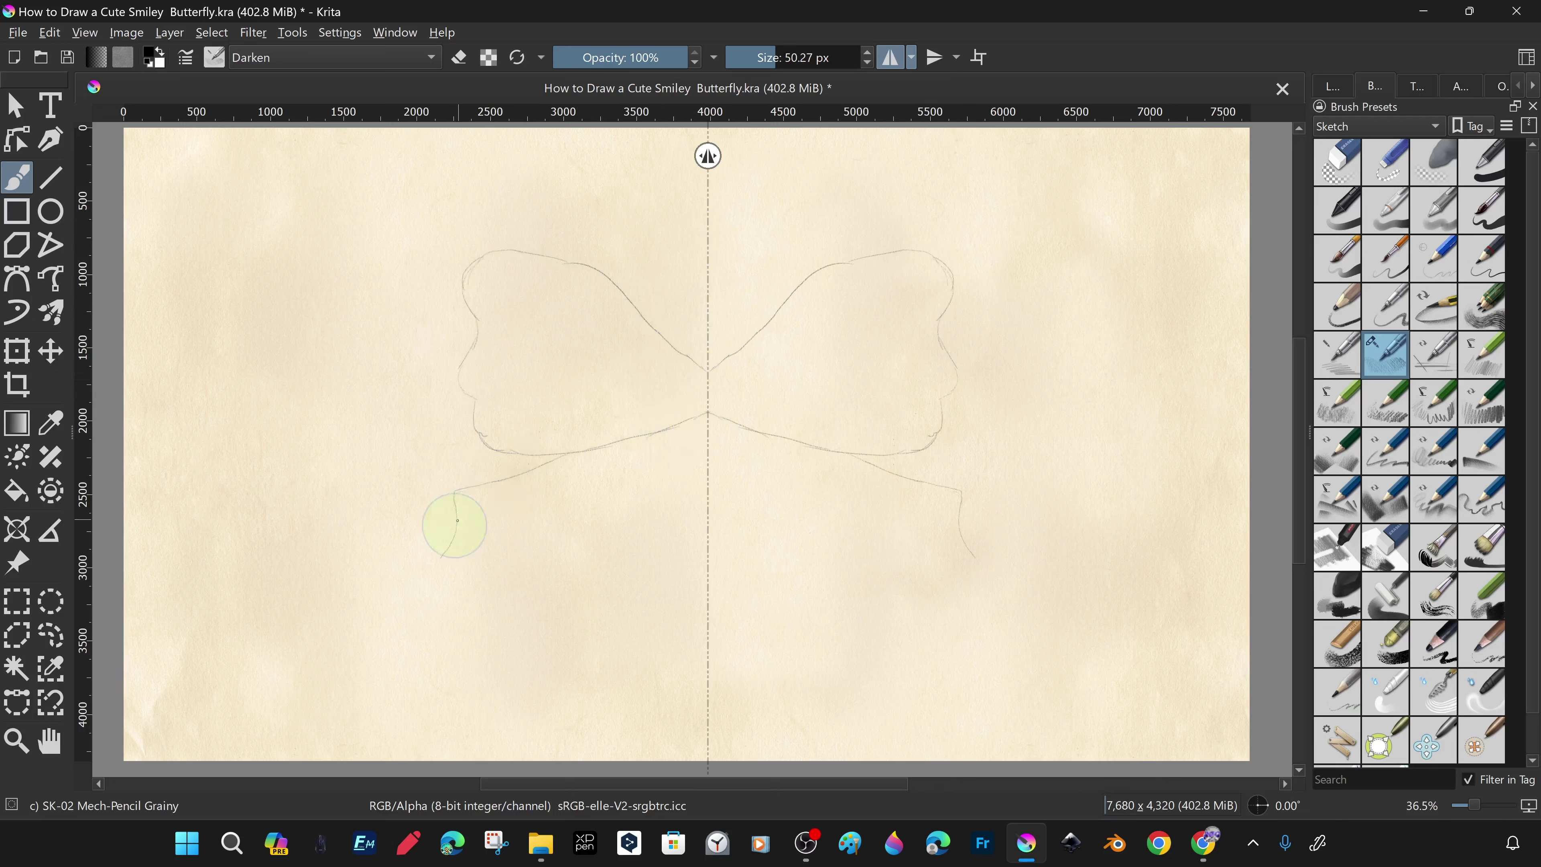
Sketch the mirrored lower-wing outline, doubled upper-wing outlines and their darker lower edges.
left_click_drag(457, 520, 611, 566)
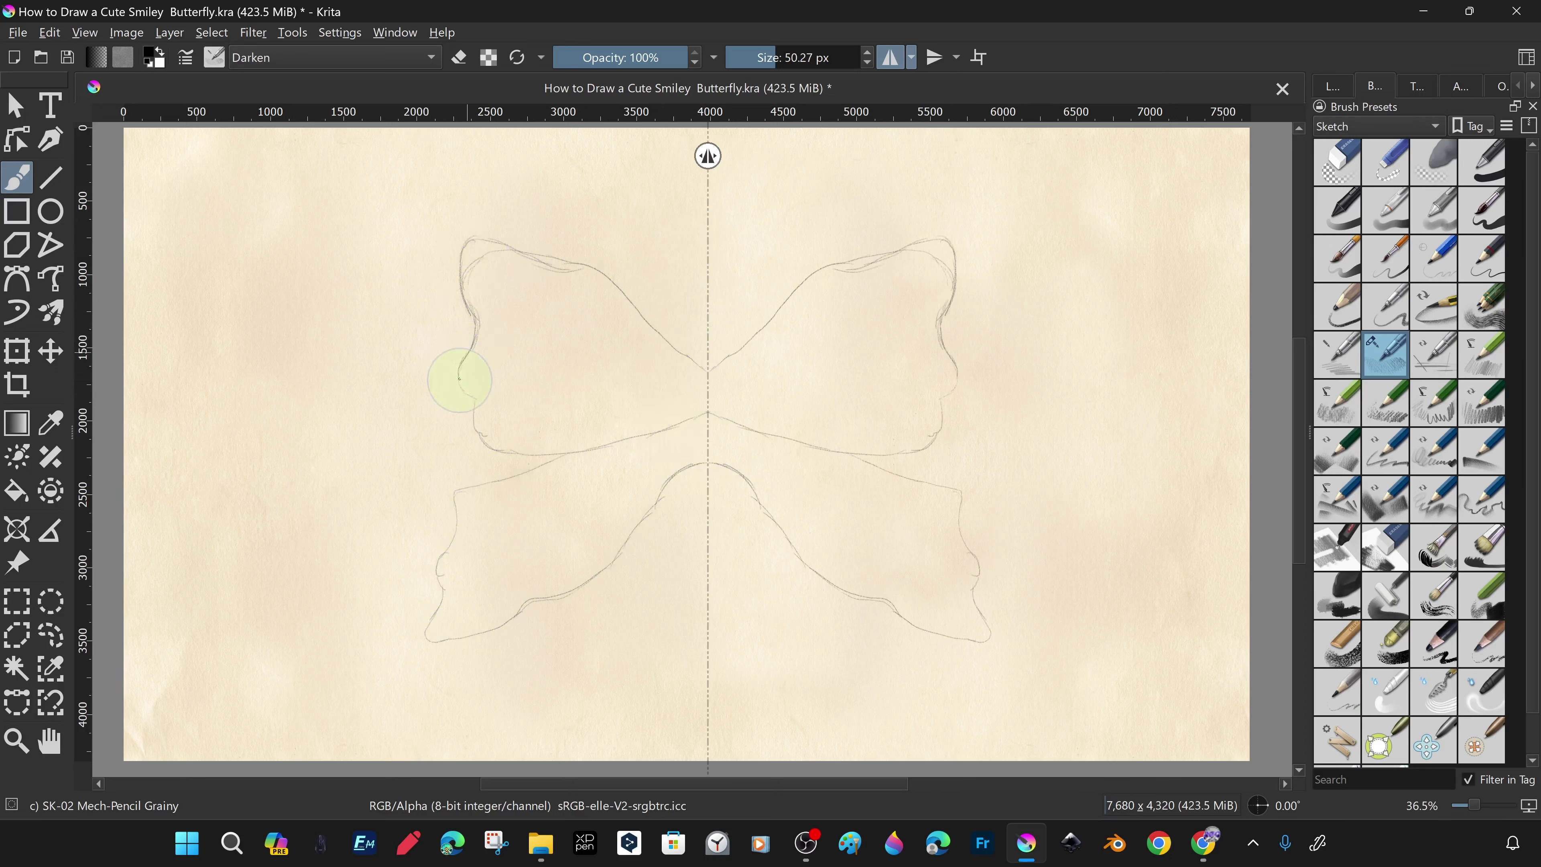
left_click_drag(701, 419, 479, 459)
left_click_drag(493, 241, 678, 345)
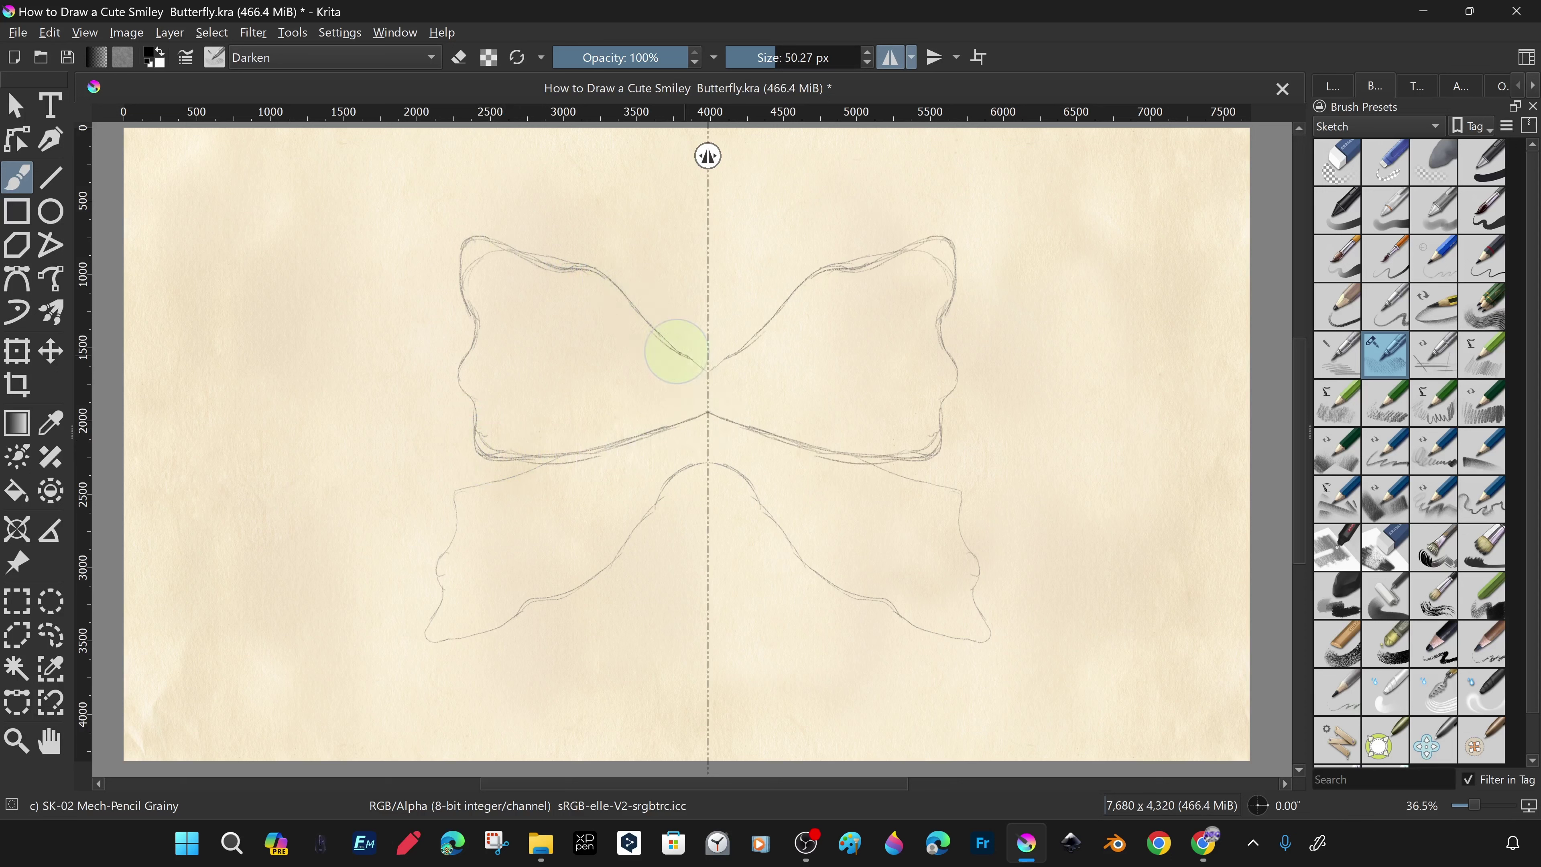
left_click_drag(492, 464, 458, 499)
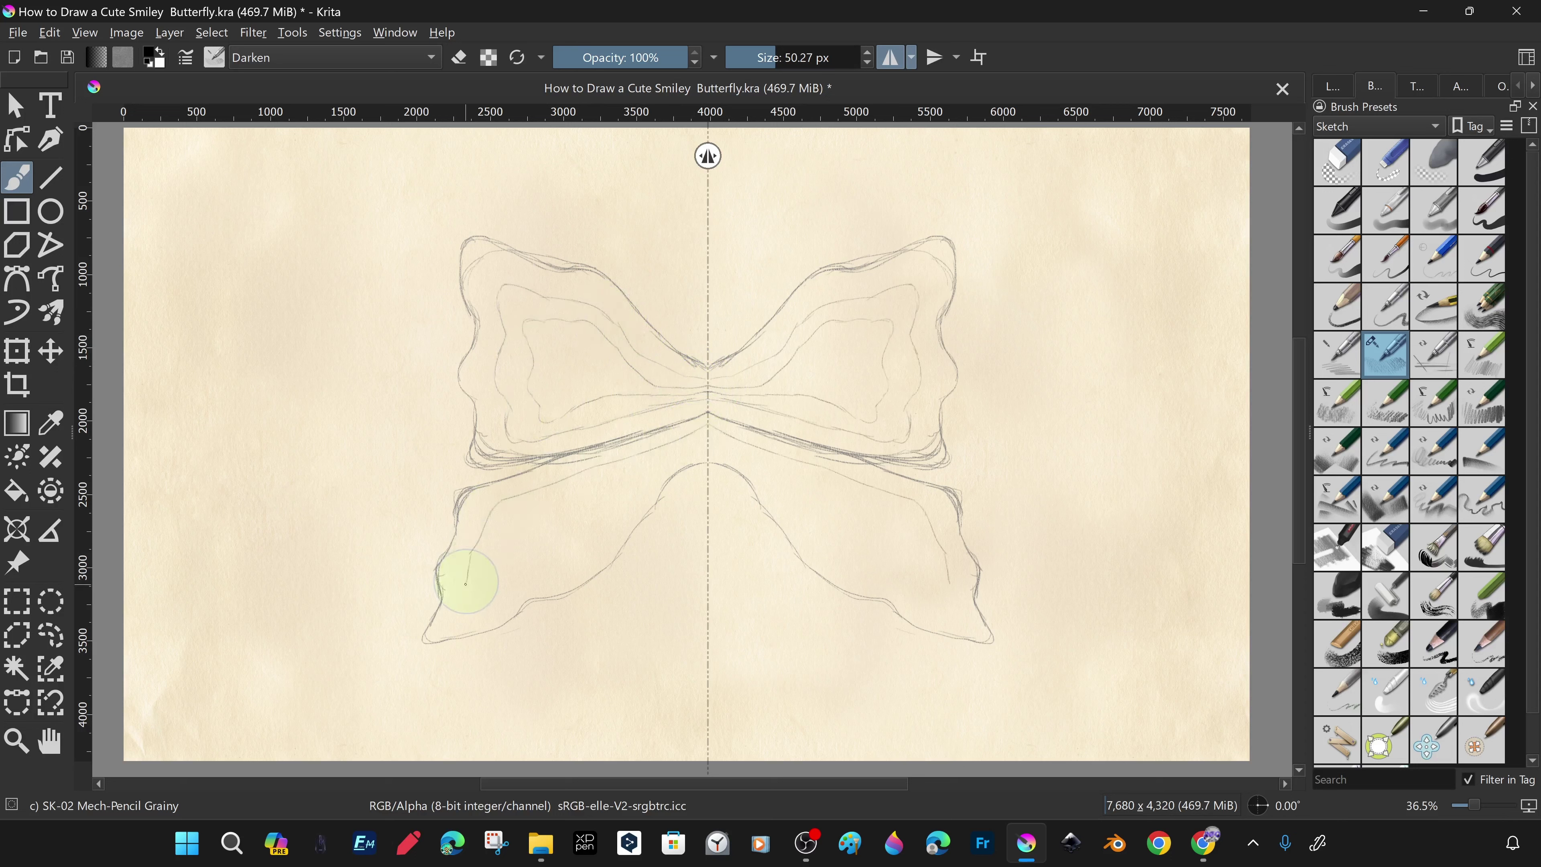
With Pencil-4 Soft, trace the upper wing outlines and inner upper-wing curve darker.
key("slash")
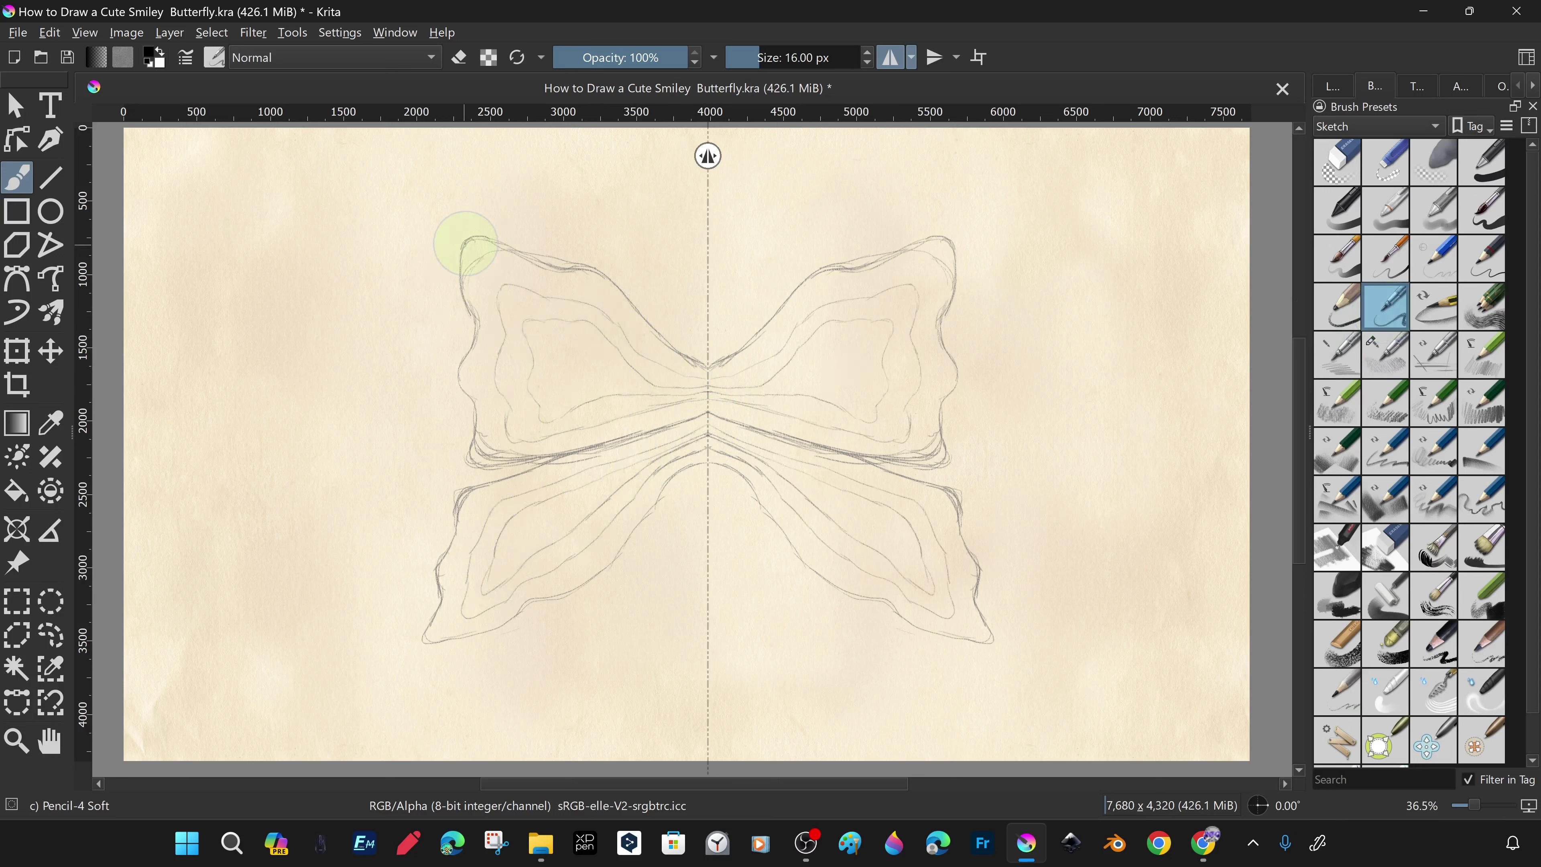
mouse_move(461, 239)
left_mouse_down()
mouse_move(476, 441)
mouse_move(550, 454)
left_mouse_up()
key("ctrl+z")
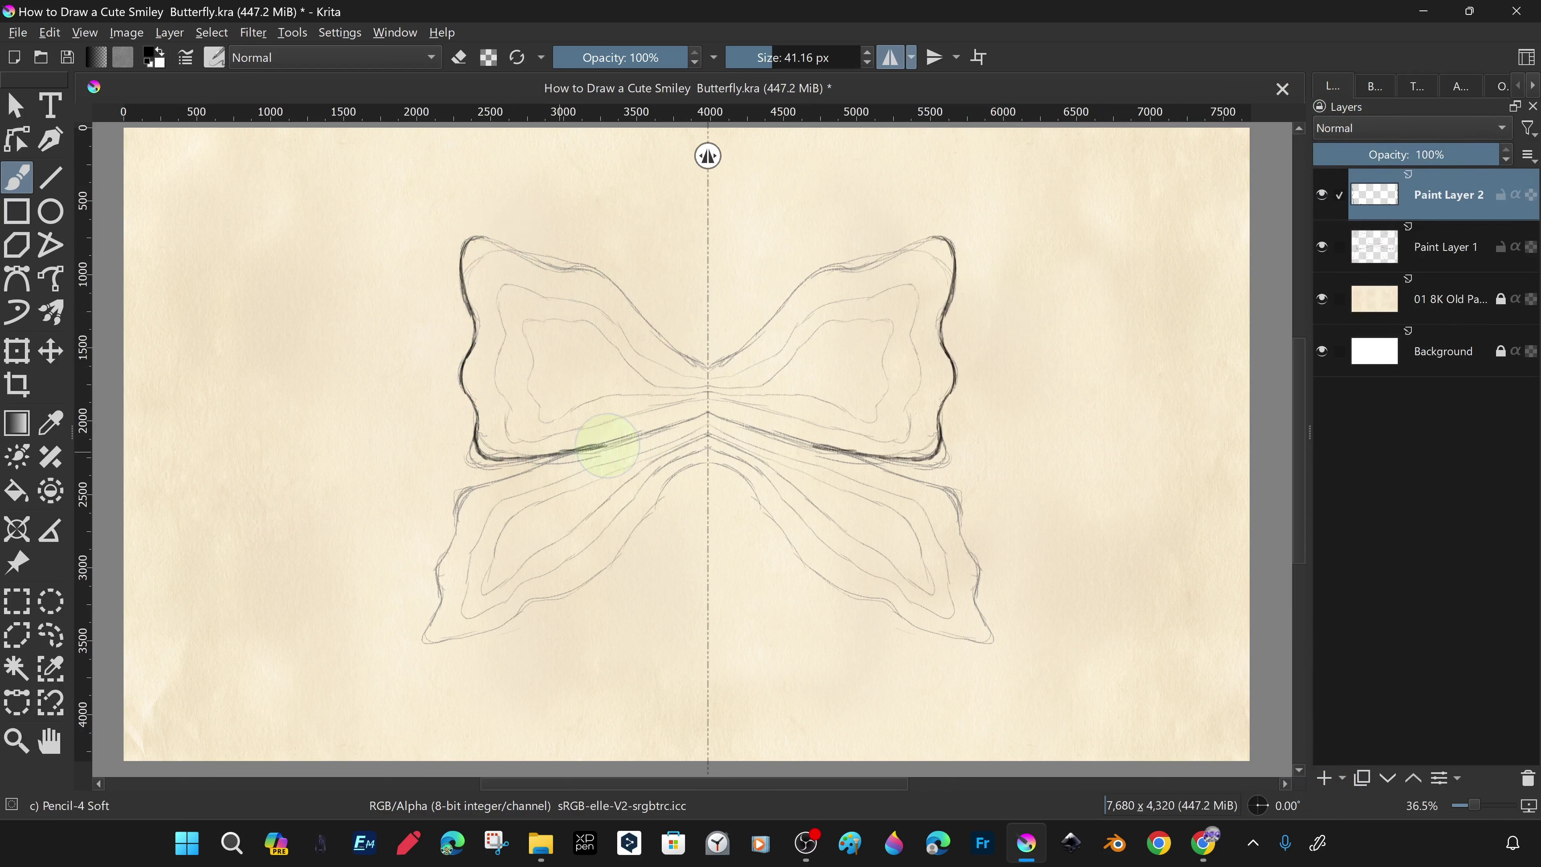
mouse_move(707, 415)
left_mouse_down()
mouse_move(560, 454)
mouse_move(702, 401)
left_mouse_up()
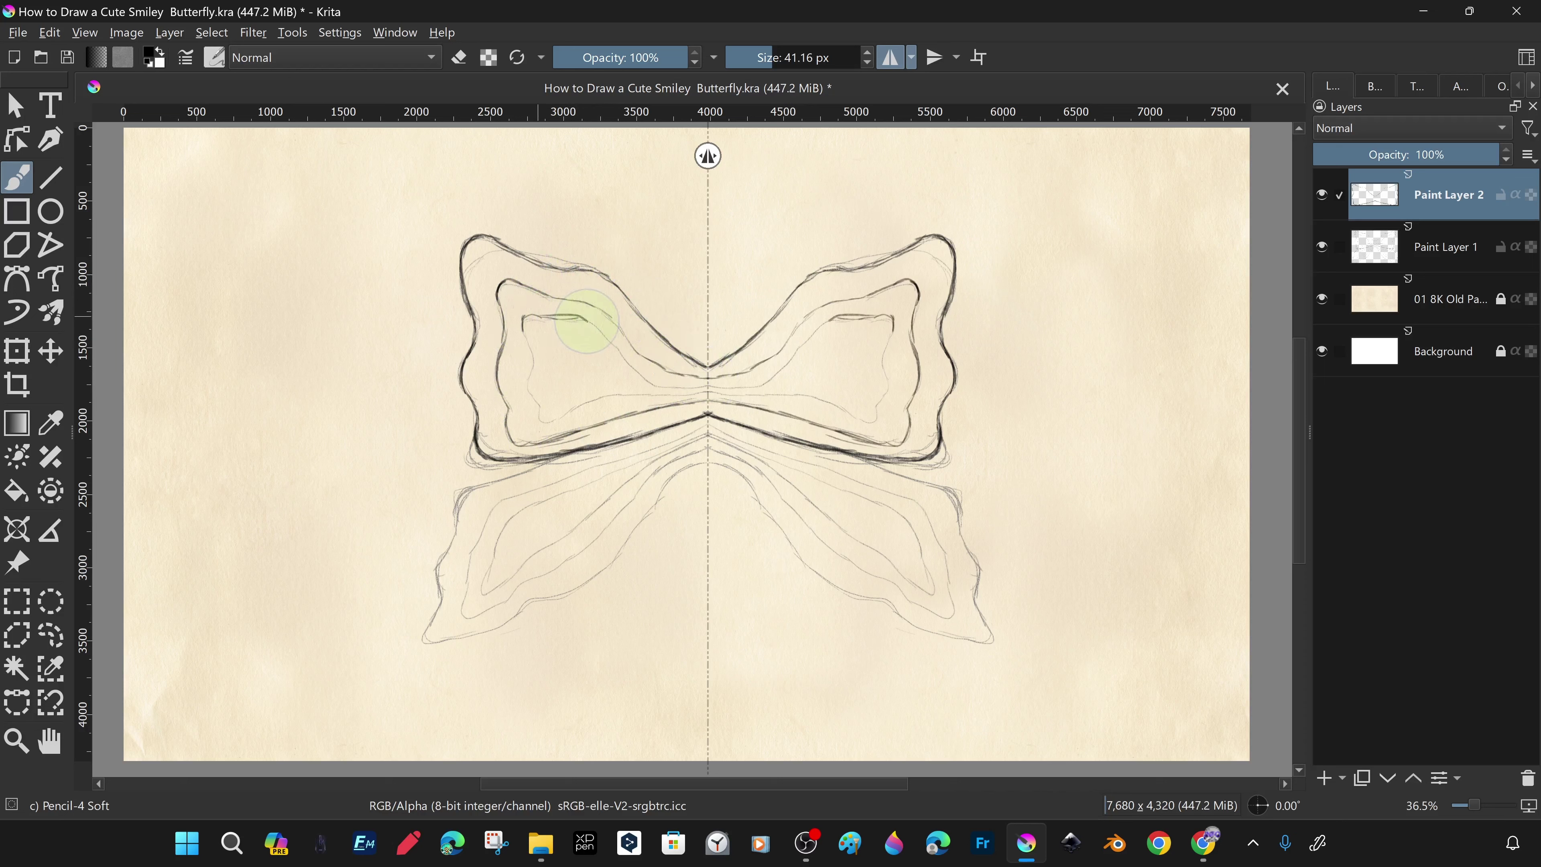
key("ctrl+z")
left_click_drag(525, 350, 523, 322)
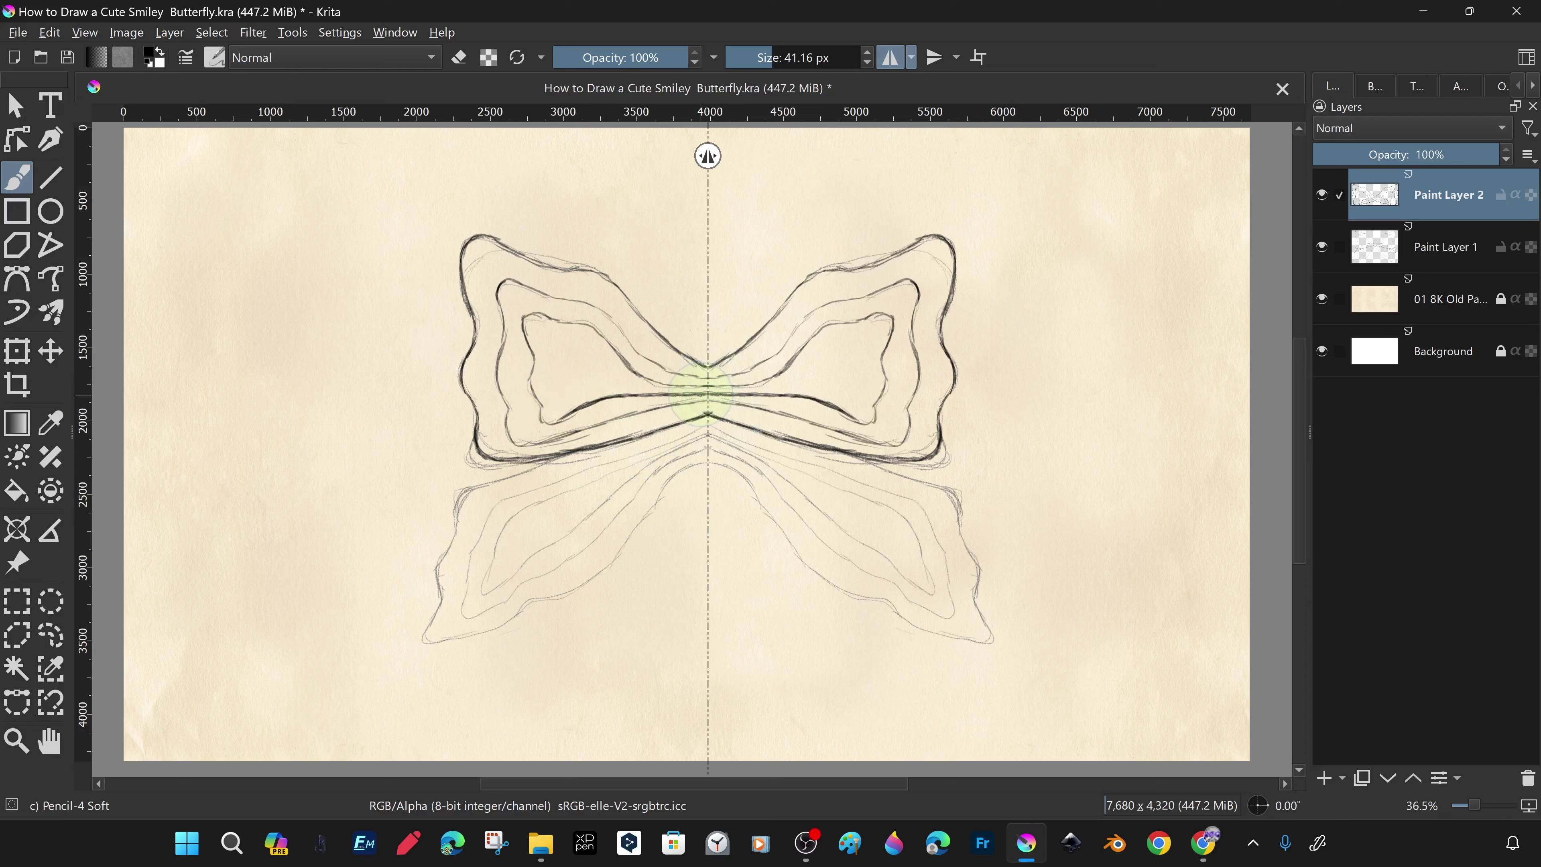
Trace the lower wing outlines and their inner curves darker.
mouse_move(457, 508)
left_mouse_down()
mouse_move(447, 637)
mouse_move(693, 468)
left_mouse_up()
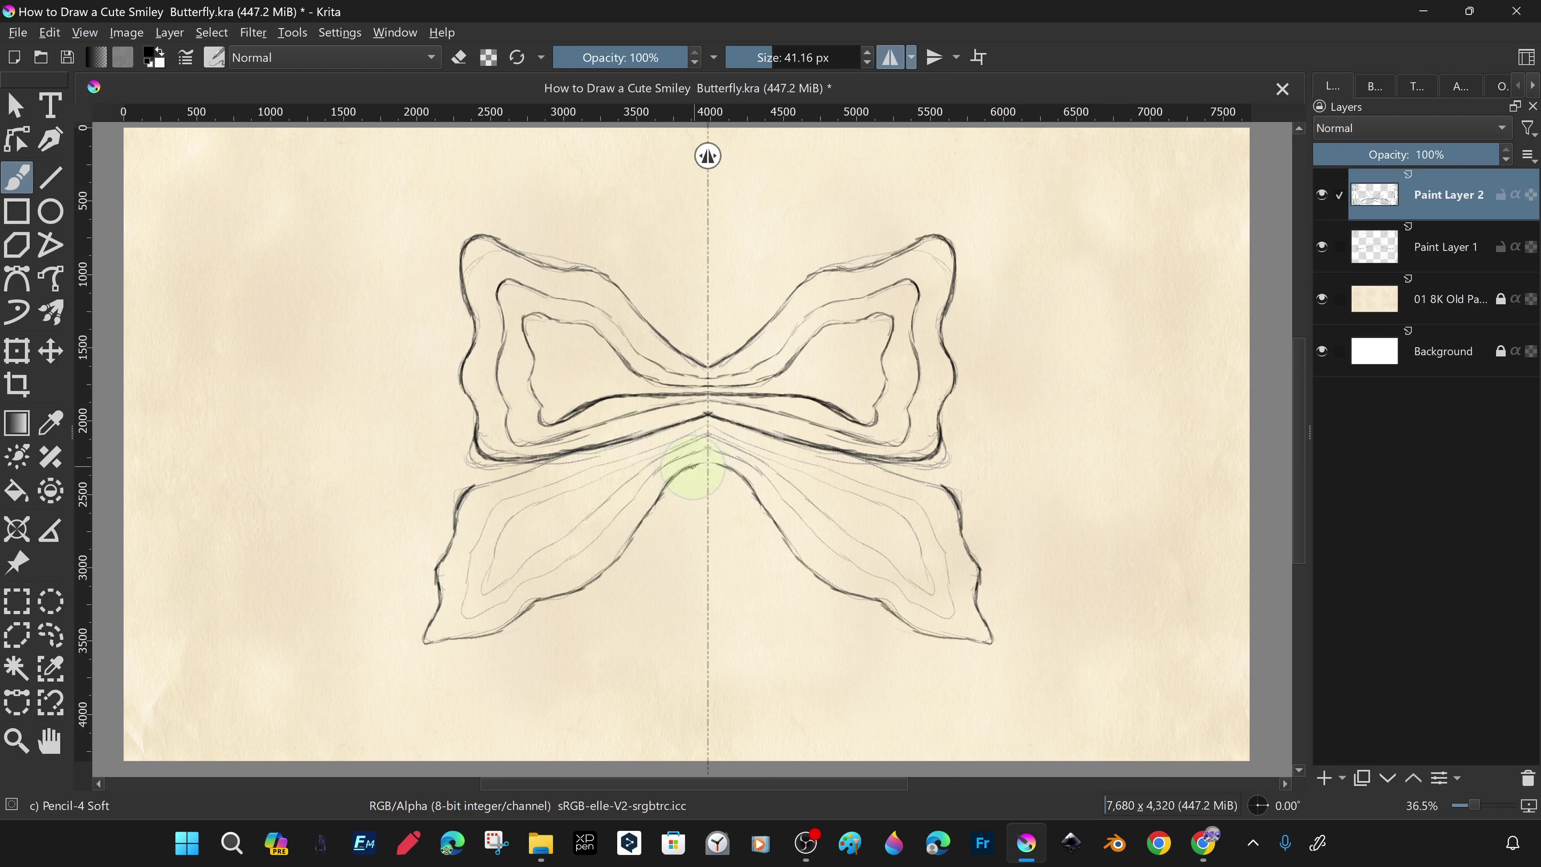
mouse_move(498, 502)
left_mouse_down()
mouse_move(464, 617)
mouse_move(707, 449)
mouse_move(707, 425)
left_mouse_up()
left_click_drag(494, 549, 707, 434)
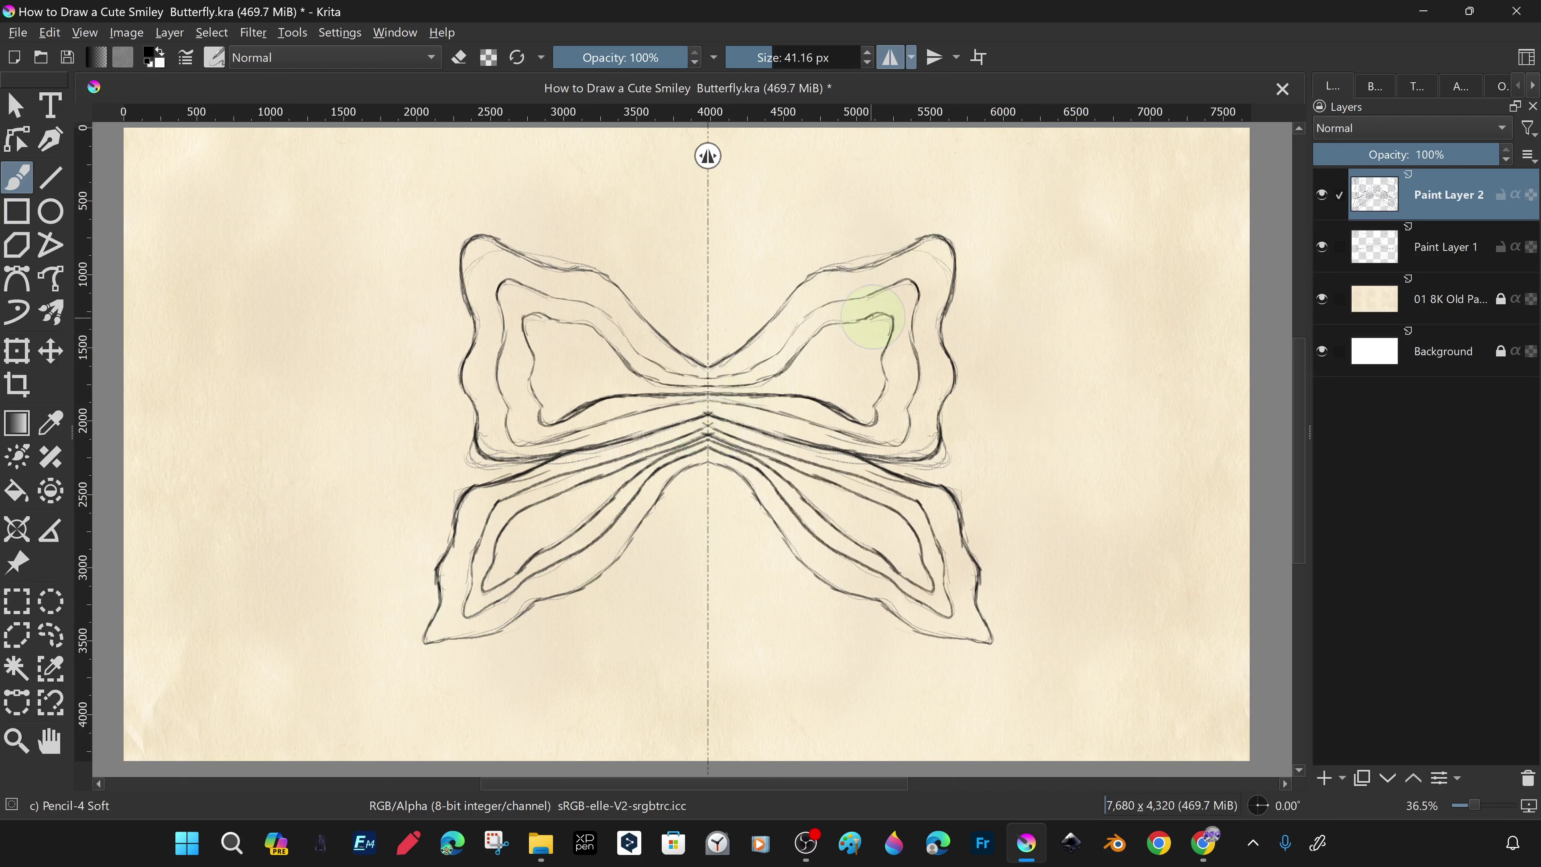
left_click(1375, 86)
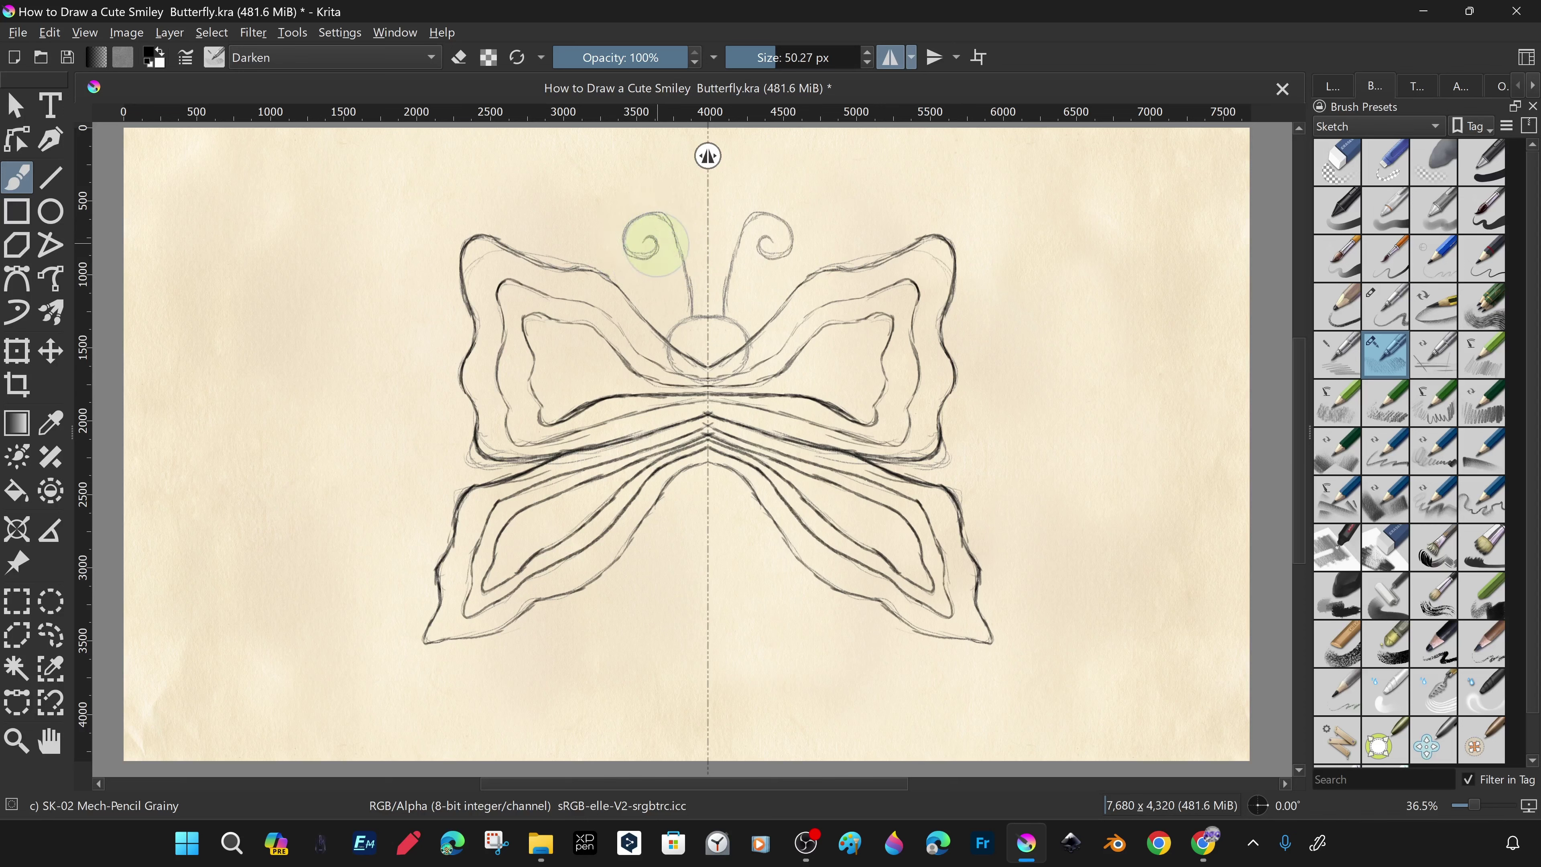
Zoom in, darken the abdomen tip and draw four segment lines across thorax and abdomen.
scroll(693, 311, "up", 2, "ctrl")
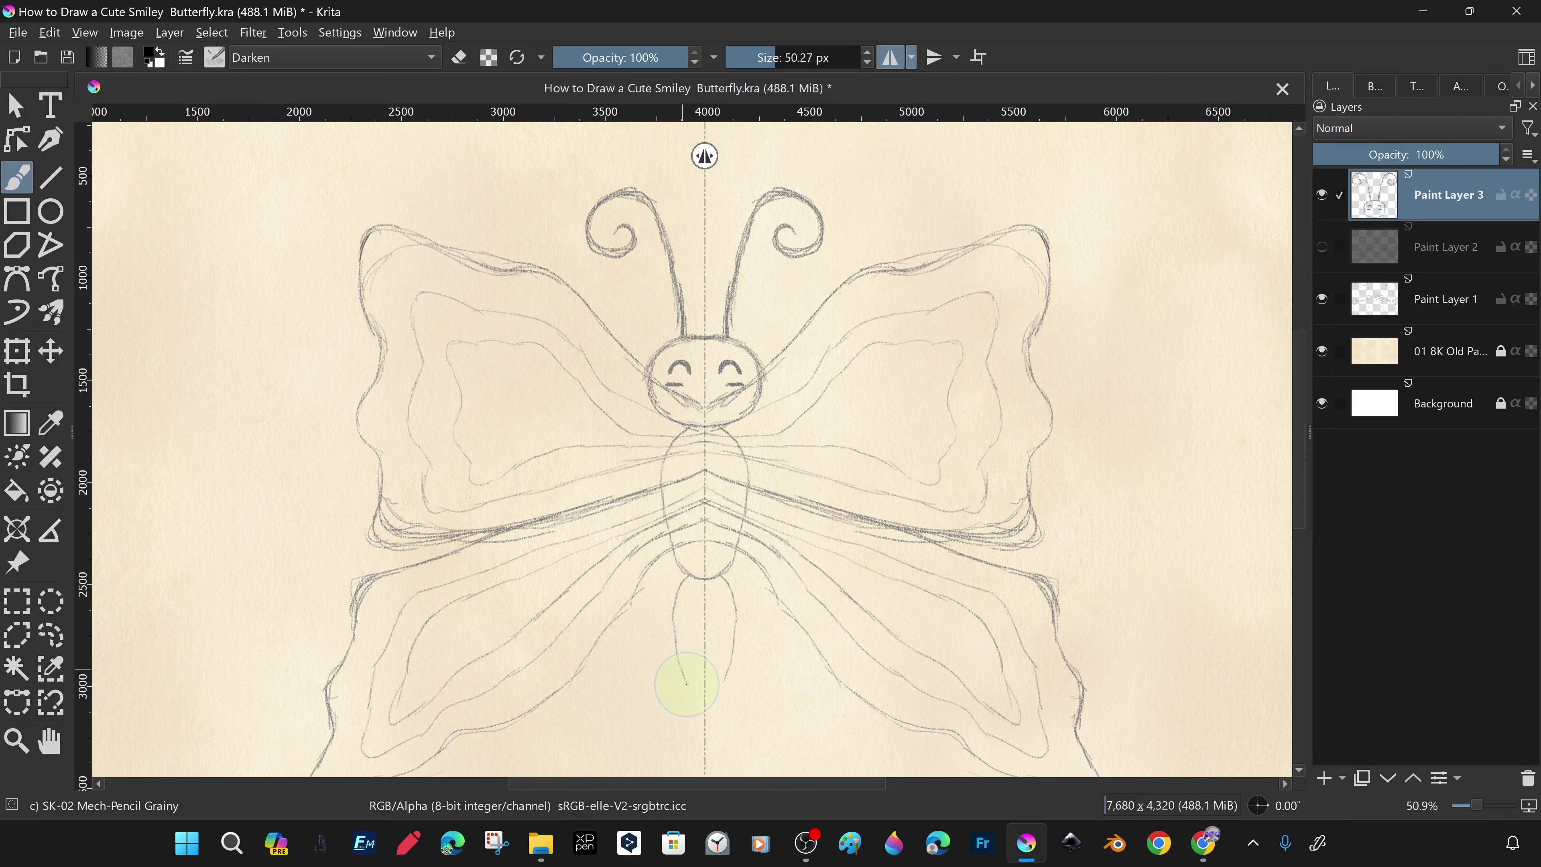
left_click_drag(686, 678, 685, 643)
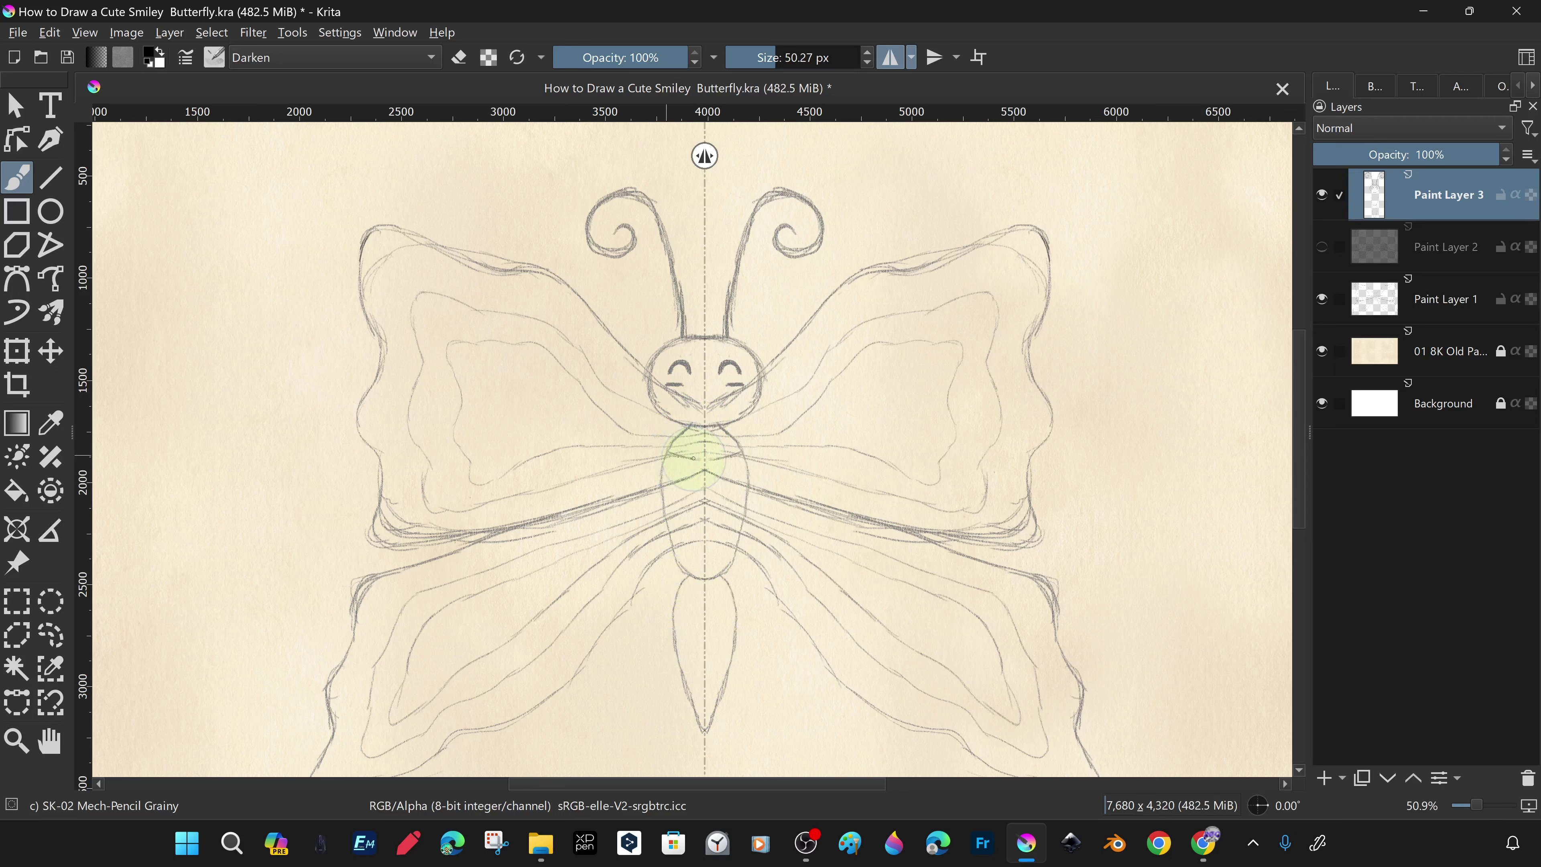
left_click_drag(667, 486, 704, 480)
left_click_drag(677, 553, 704, 549)
left_click_drag(677, 604, 705, 601)
left_click_drag(677, 656, 704, 653)
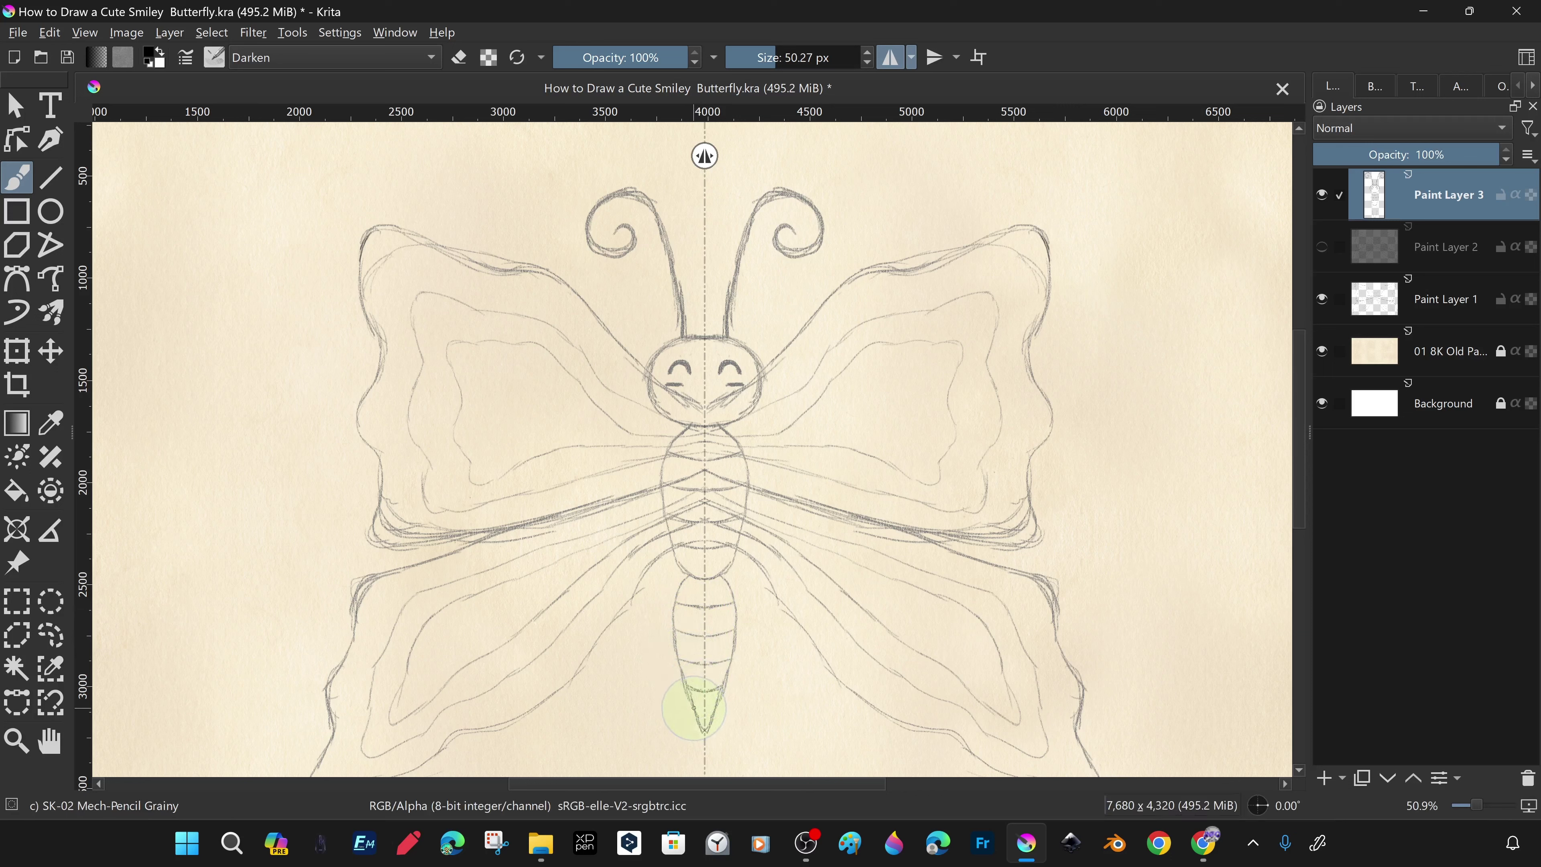
key("e")
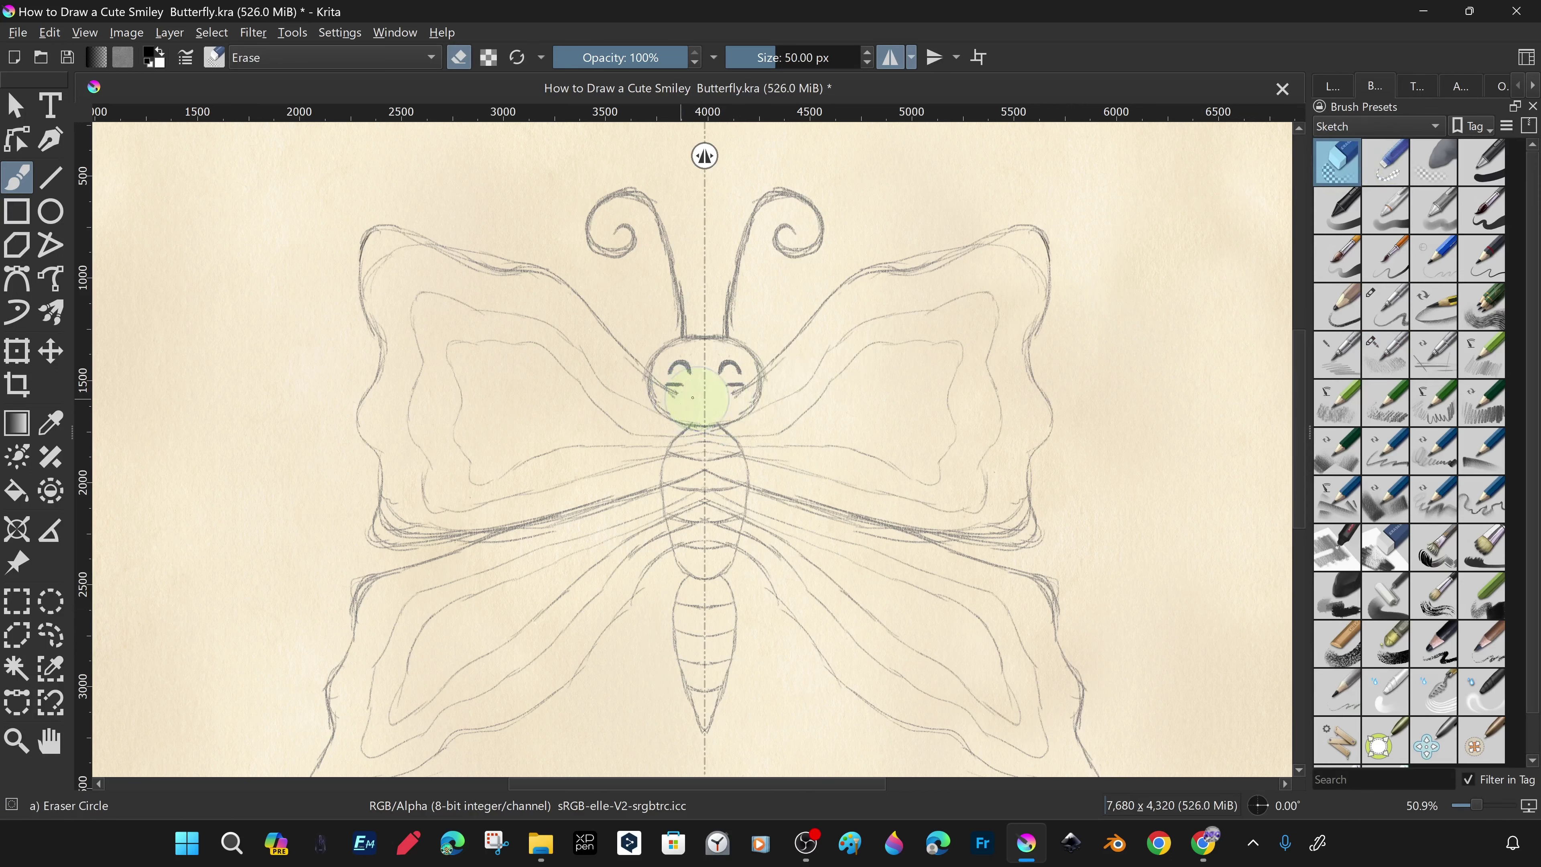
Erase the mouth with an enlarged eraser and ink the antenna stems darker.
key("bracketright")
key("bracketright")
key("bracketright")
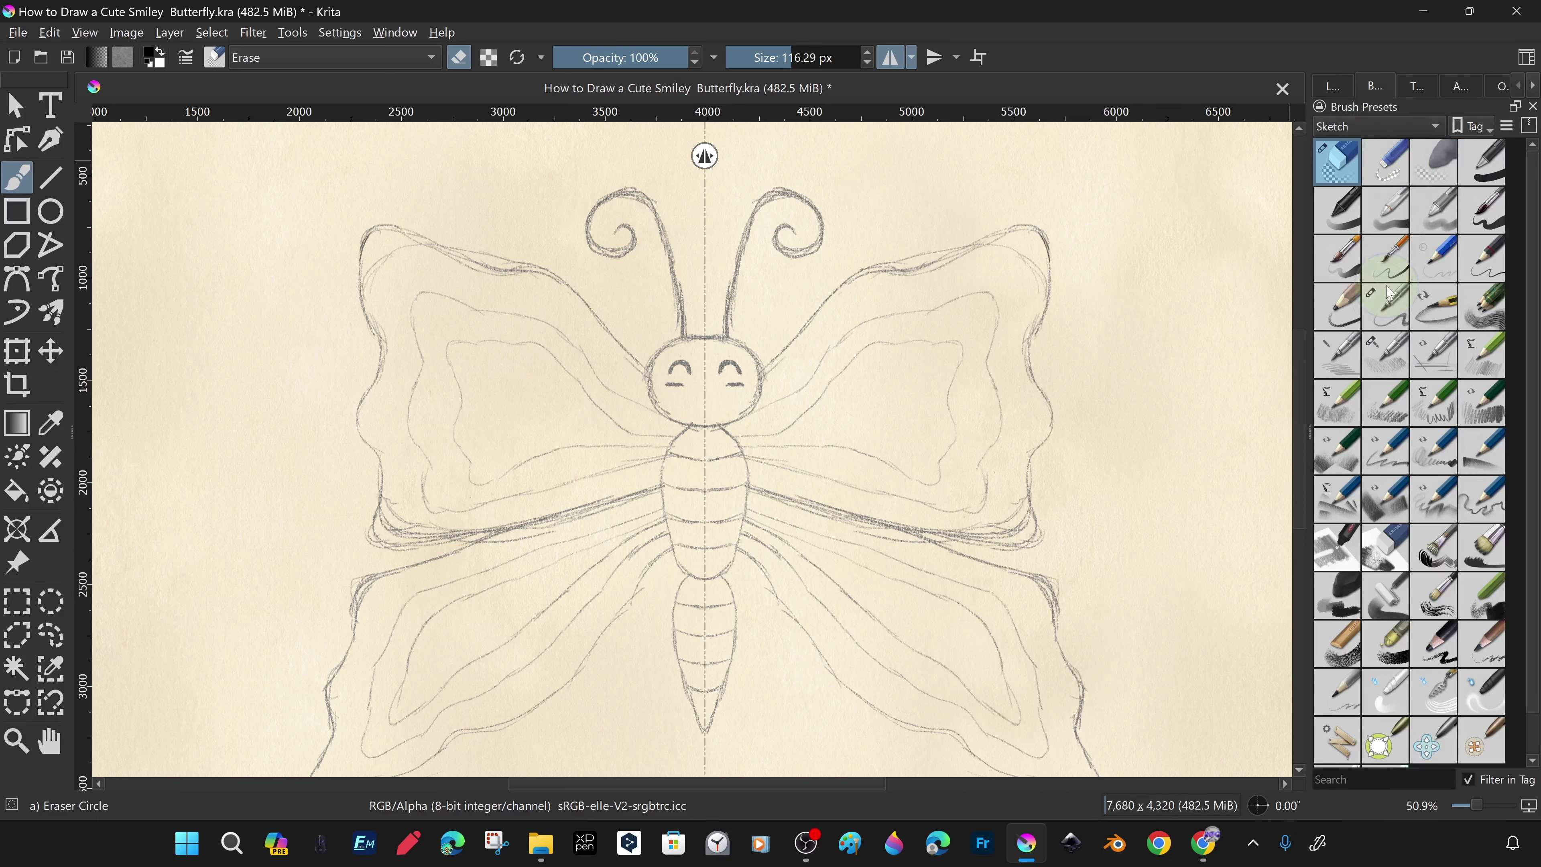
key("e")
mouse_move(628, 193)
left_mouse_down()
mouse_move(681, 269)
mouse_move(683, 332)
left_mouse_up()
scroll(650, 176, "down", 1)
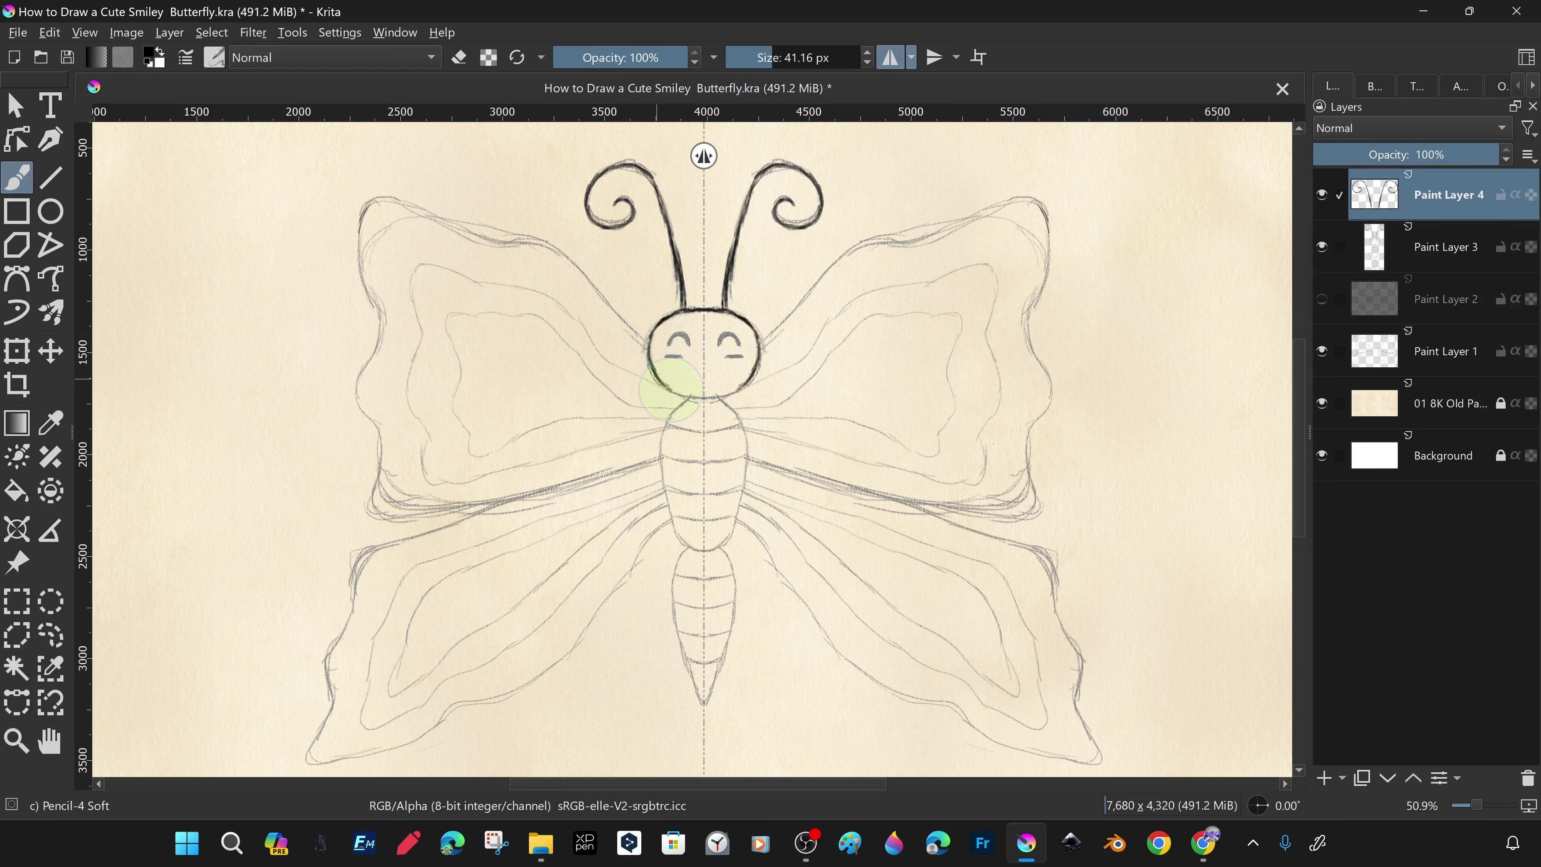
Ink the thorax outline, mouth and thorax segment lines darker.
left_click_drag(663, 464, 704, 550)
key("/")
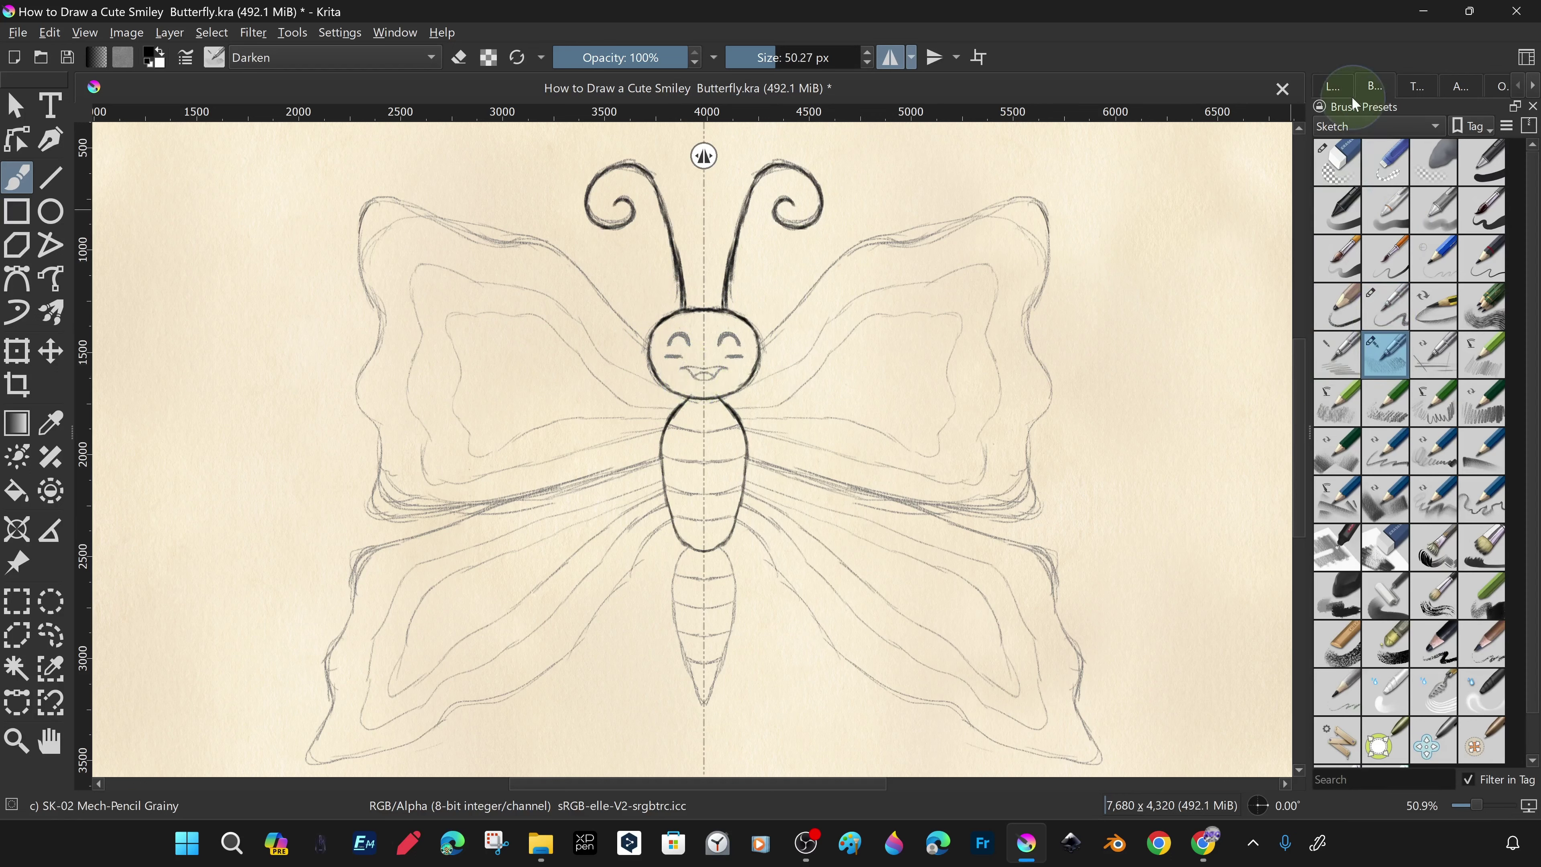
key("slash")
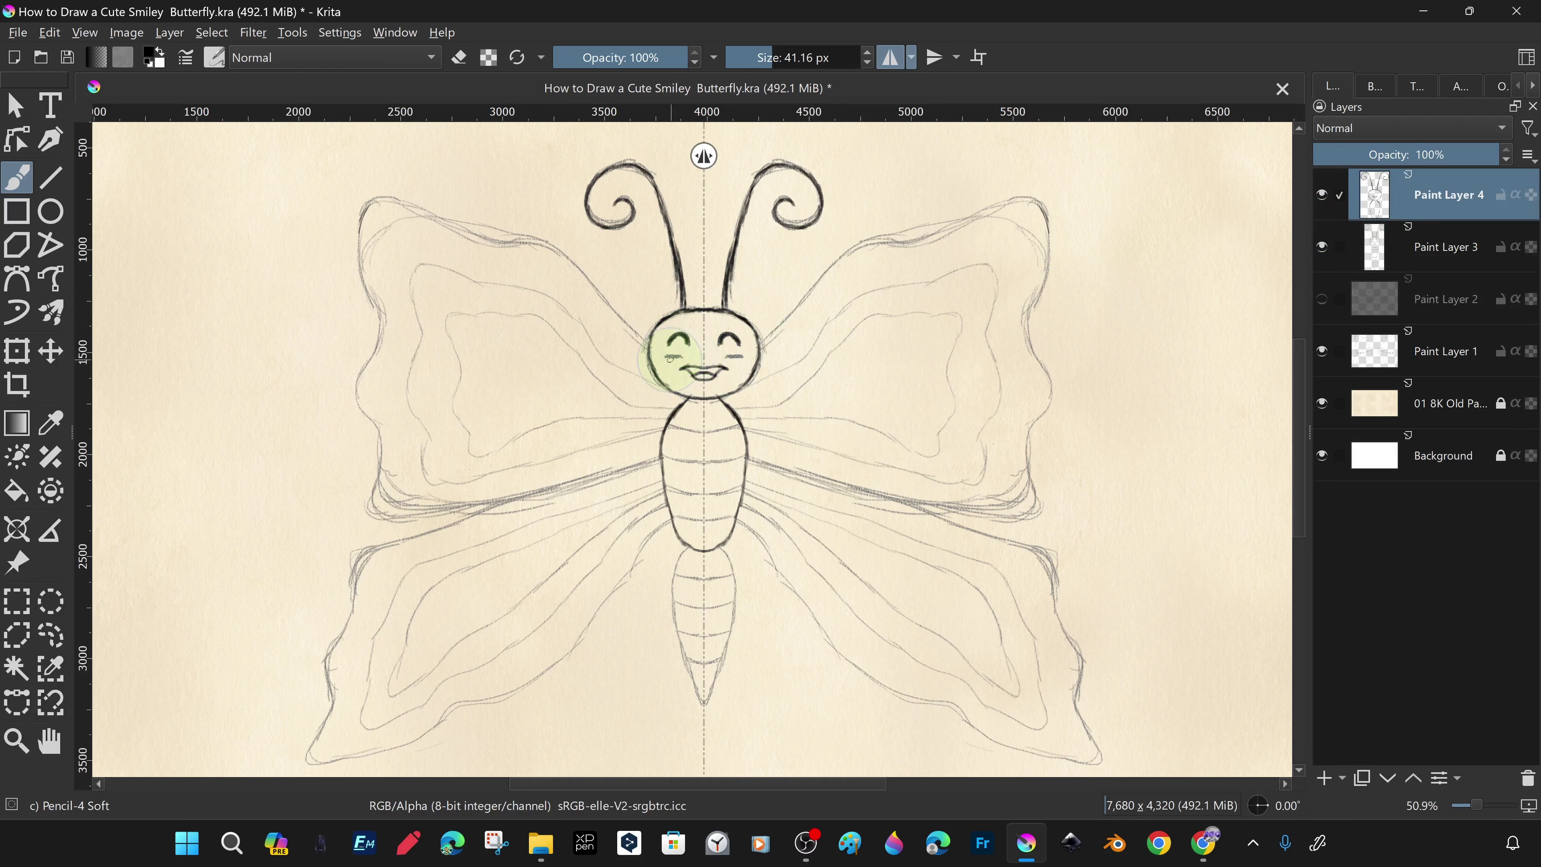
mouse_move(662, 430)
left_mouse_down()
mouse_move(701, 432)
mouse_move(701, 460)
left_mouse_up()
key("ctrl+z")
left_click_drag(666, 489, 698, 493)
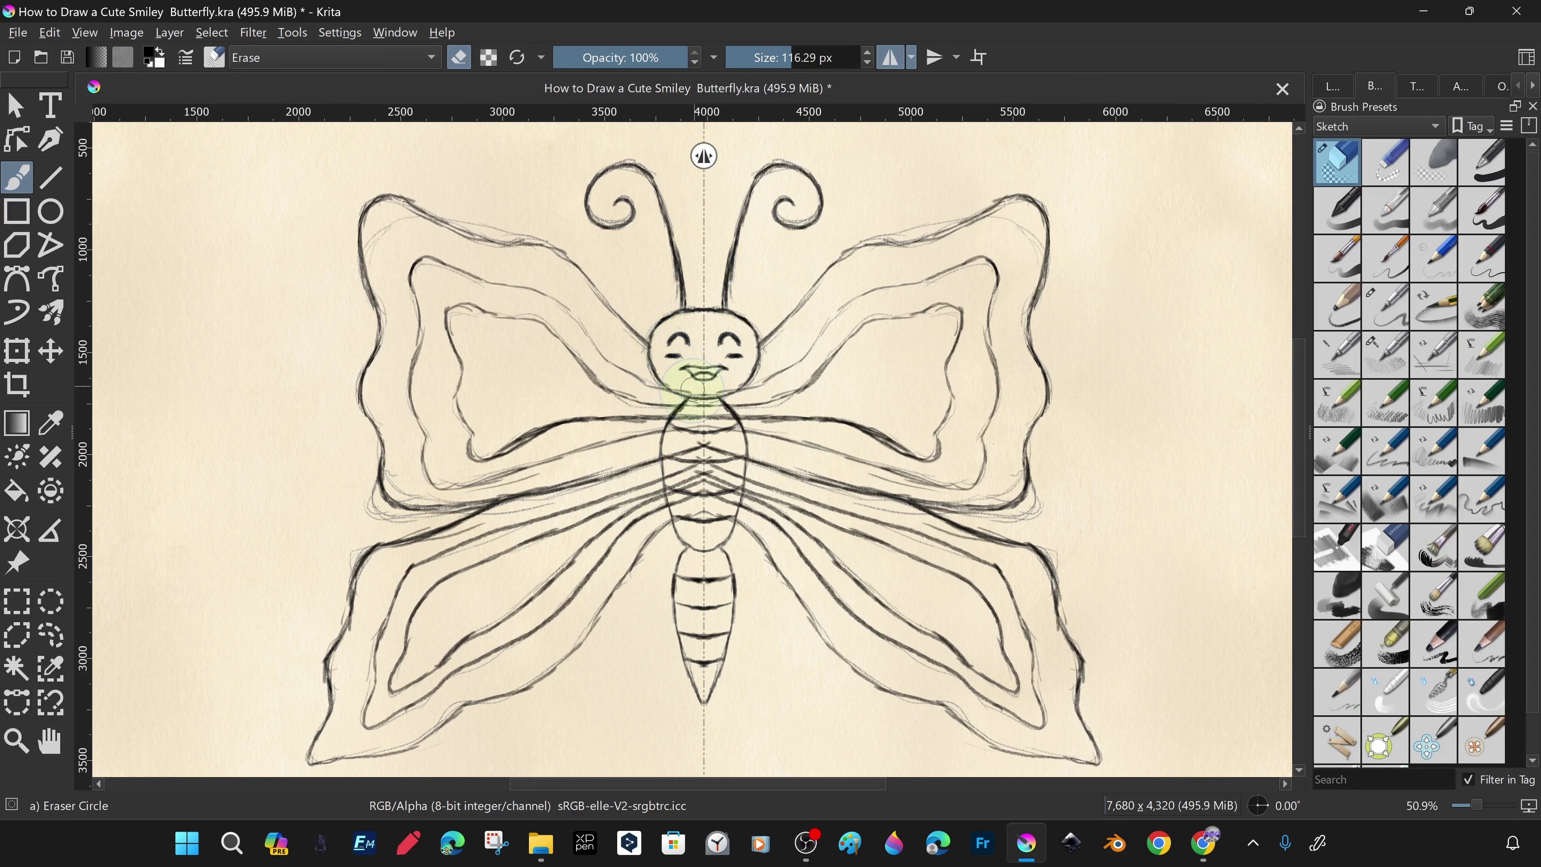
Erase wing lines crossing the thorax and faint sketch lines on the left wings.
left_click_drag(668, 433, 676, 464)
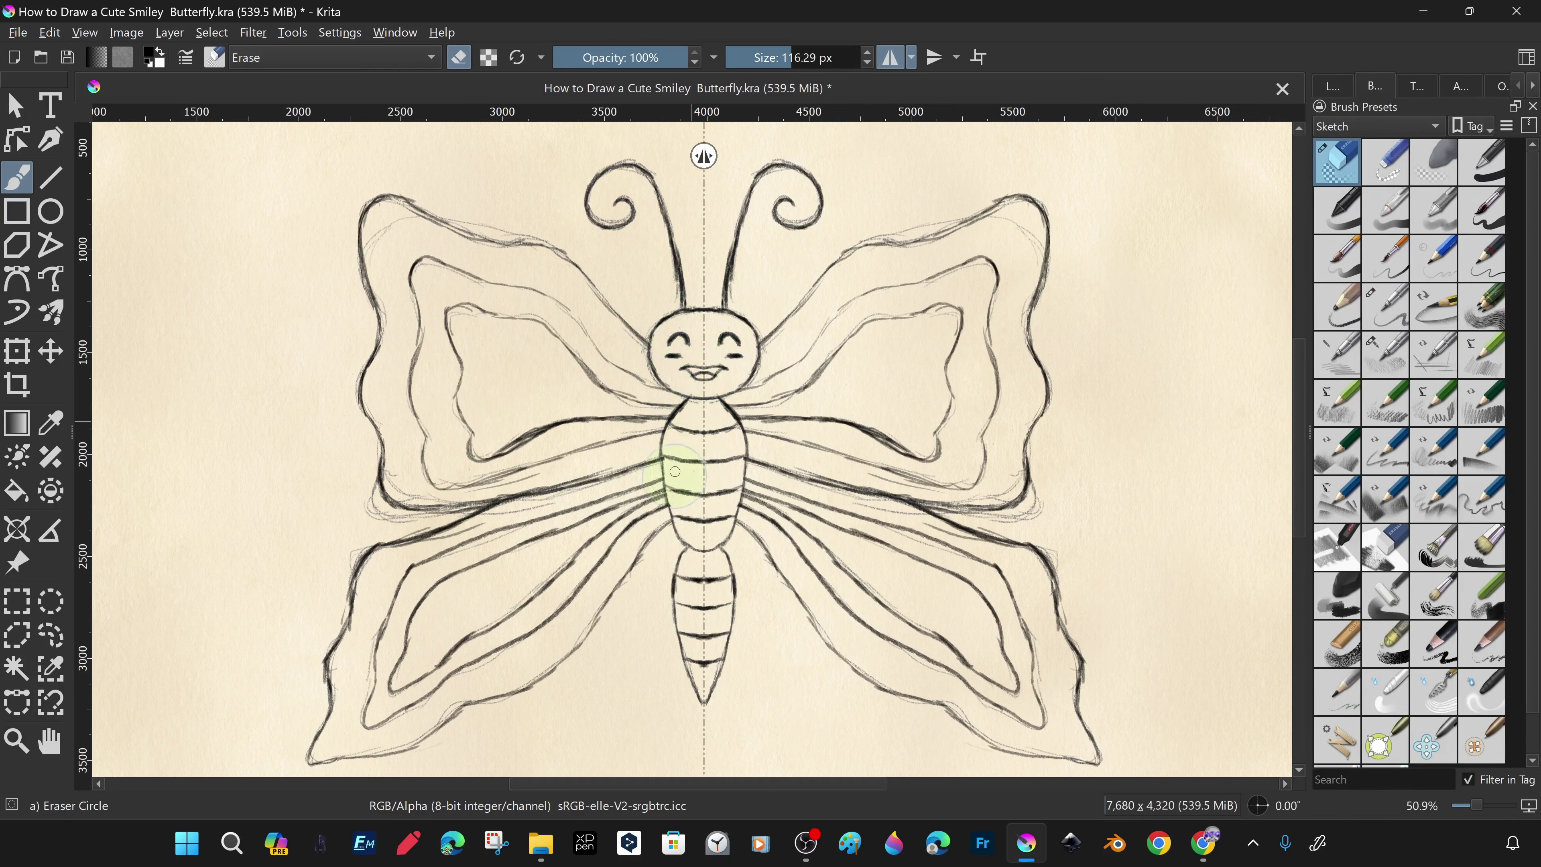
left_click(1332, 86)
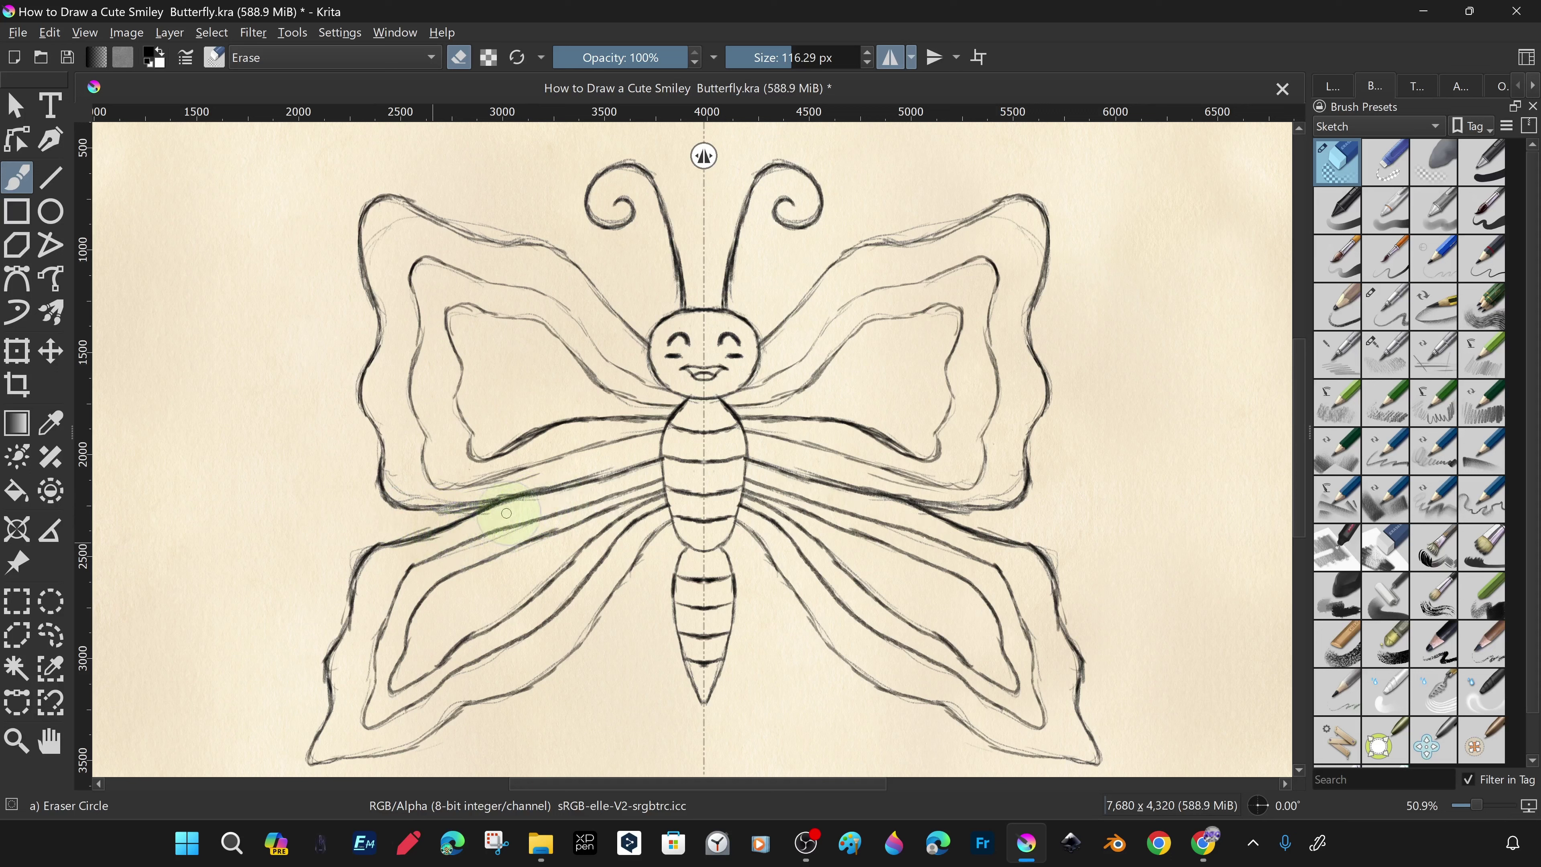
left_click_drag(507, 513, 461, 480)
left_click_drag(454, 216, 516, 239)
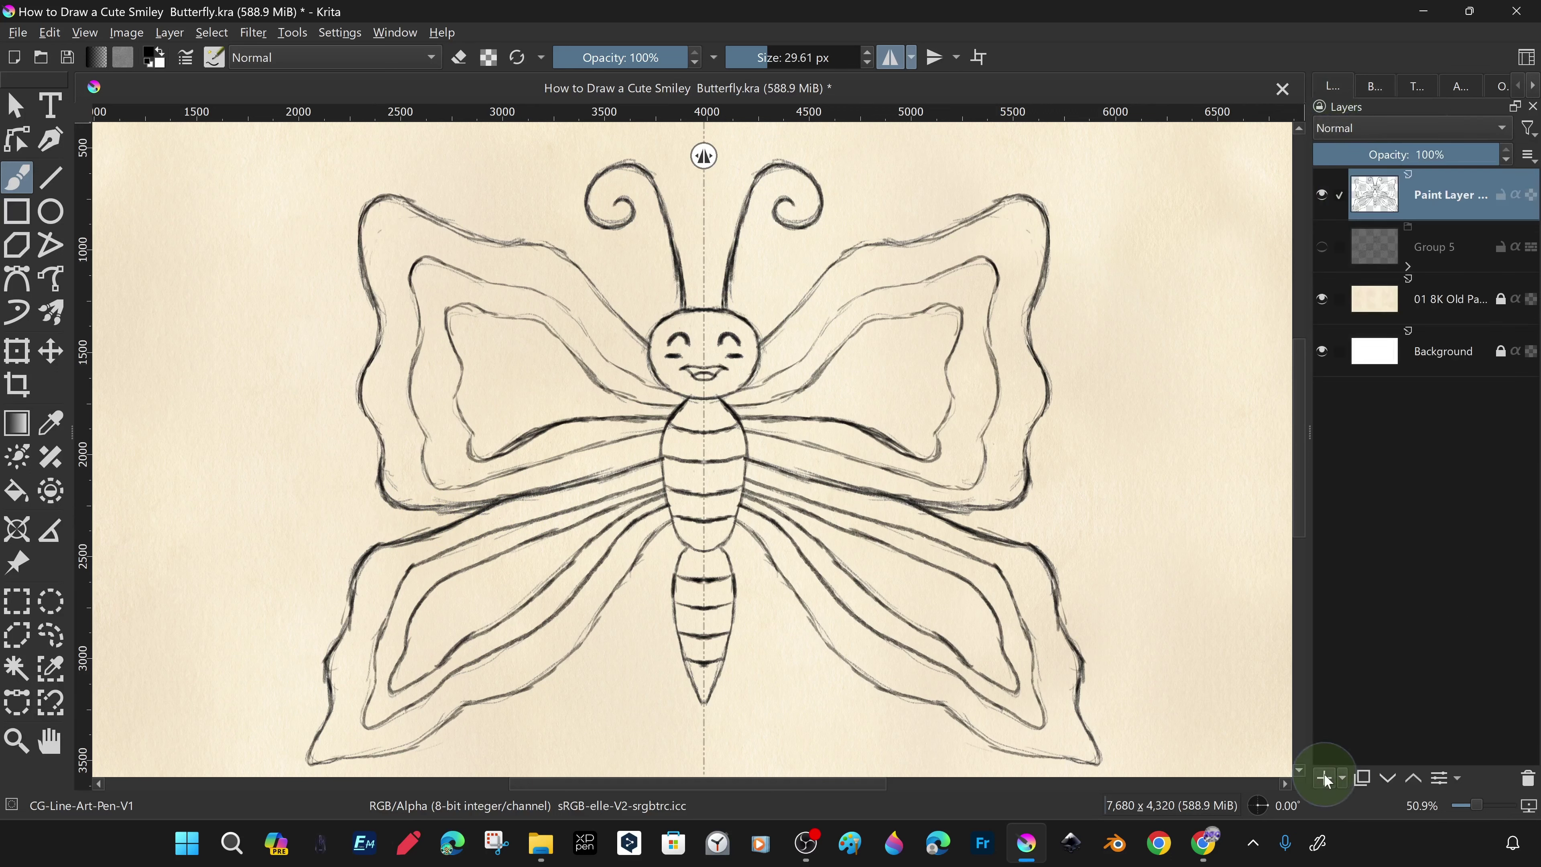
Add a new line-art layer and ink the curly antennae in bold black.
left_click(1333, 249)
left_click(1444, 194)
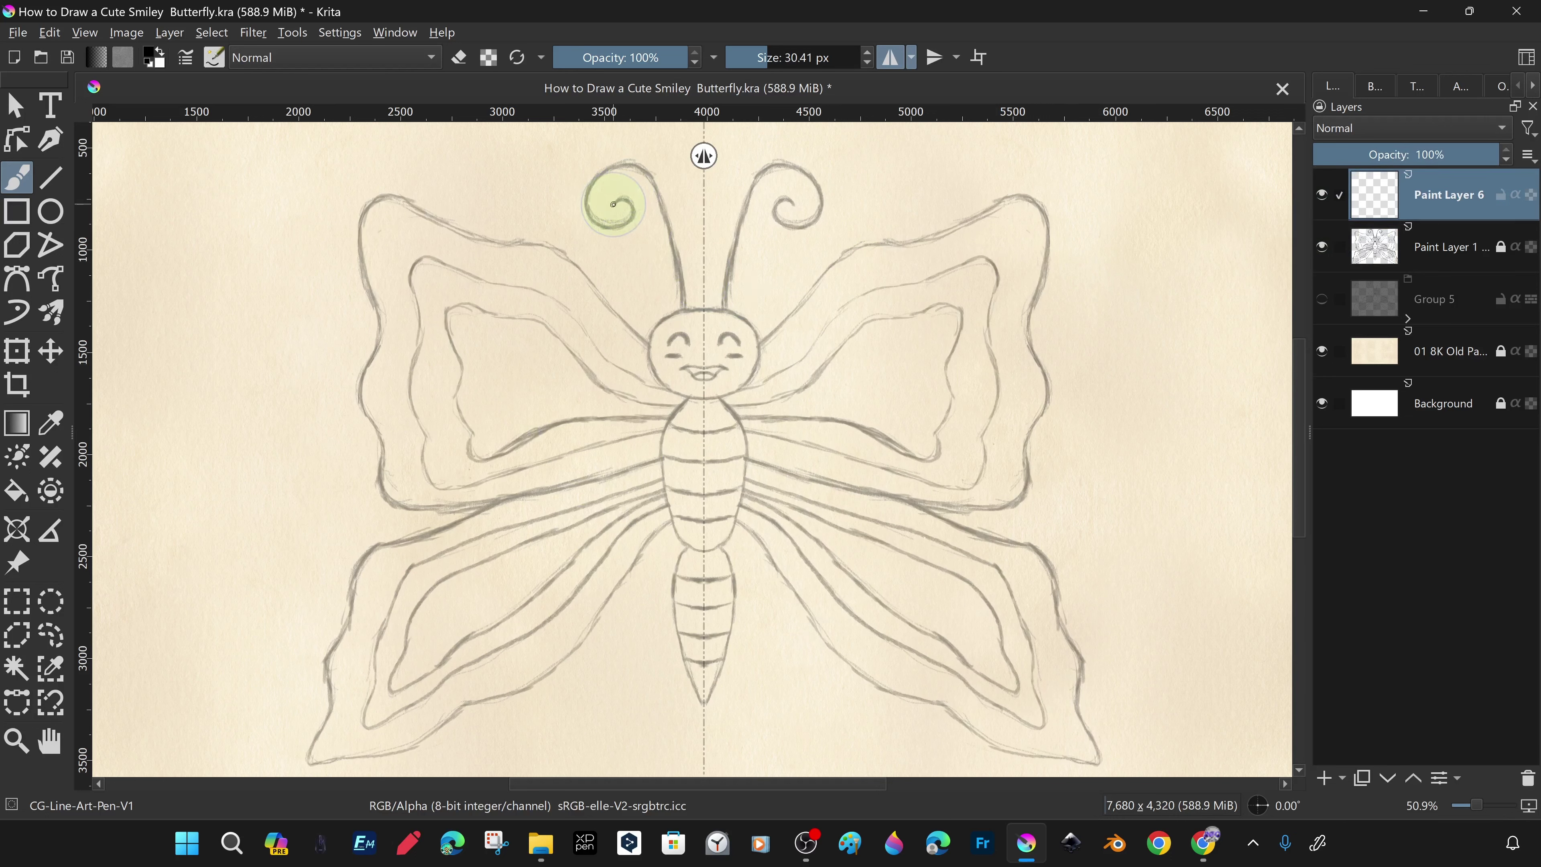
mouse_move(623, 206)
left_mouse_down()
mouse_move(685, 314)
mouse_move(651, 364)
mouse_move(704, 398)
left_mouse_up()
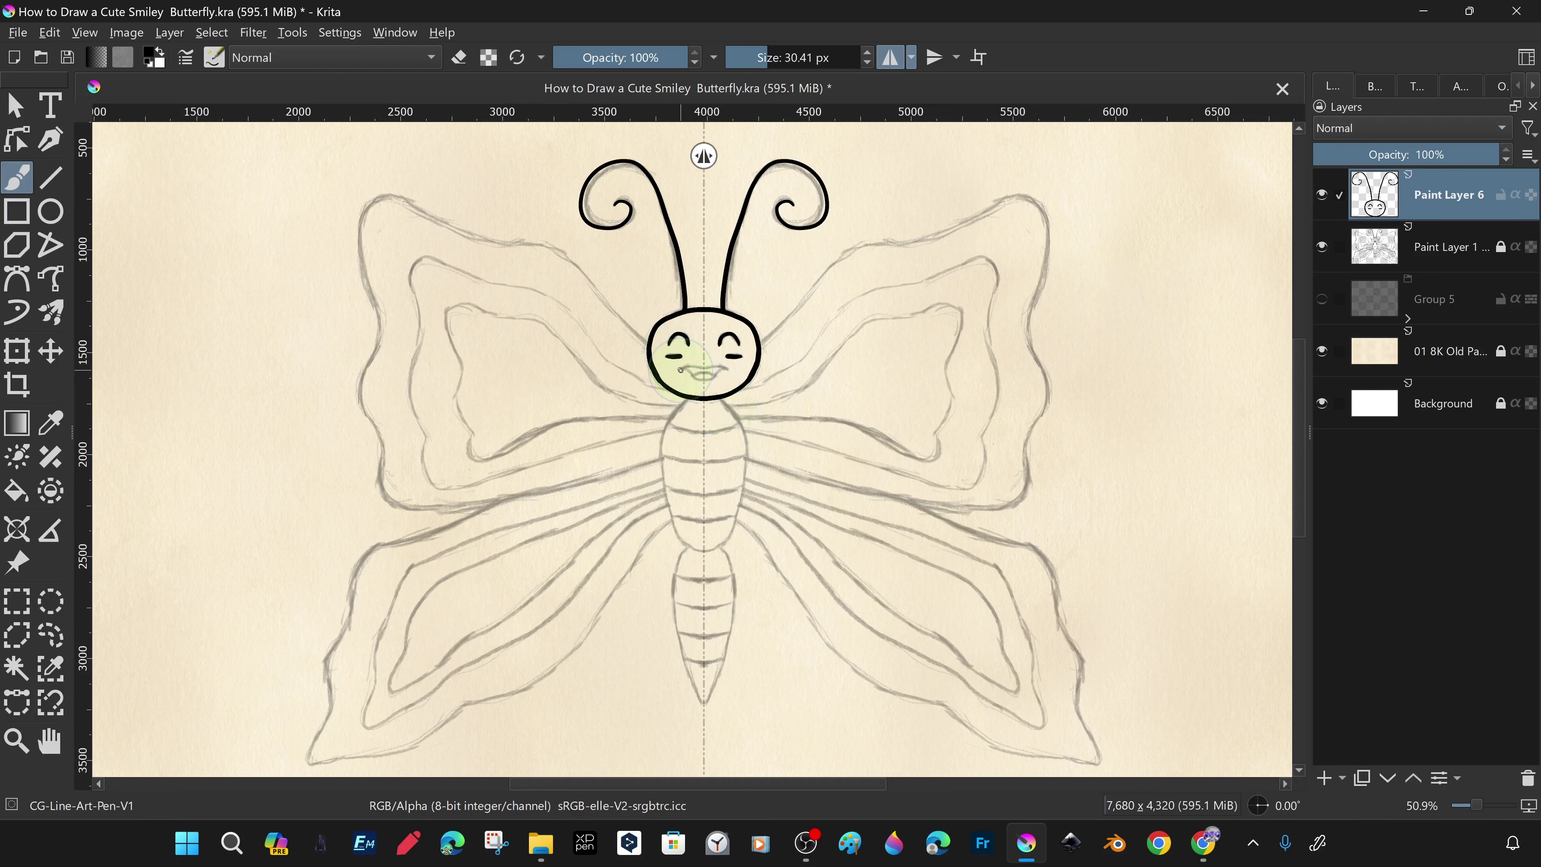
key("ctrl+z")
Fill the top of the mouth black and ink the upper wing outlines from the head outward.
left_click(17, 491)
key("b")
scroll(794, 339, "up", 5)
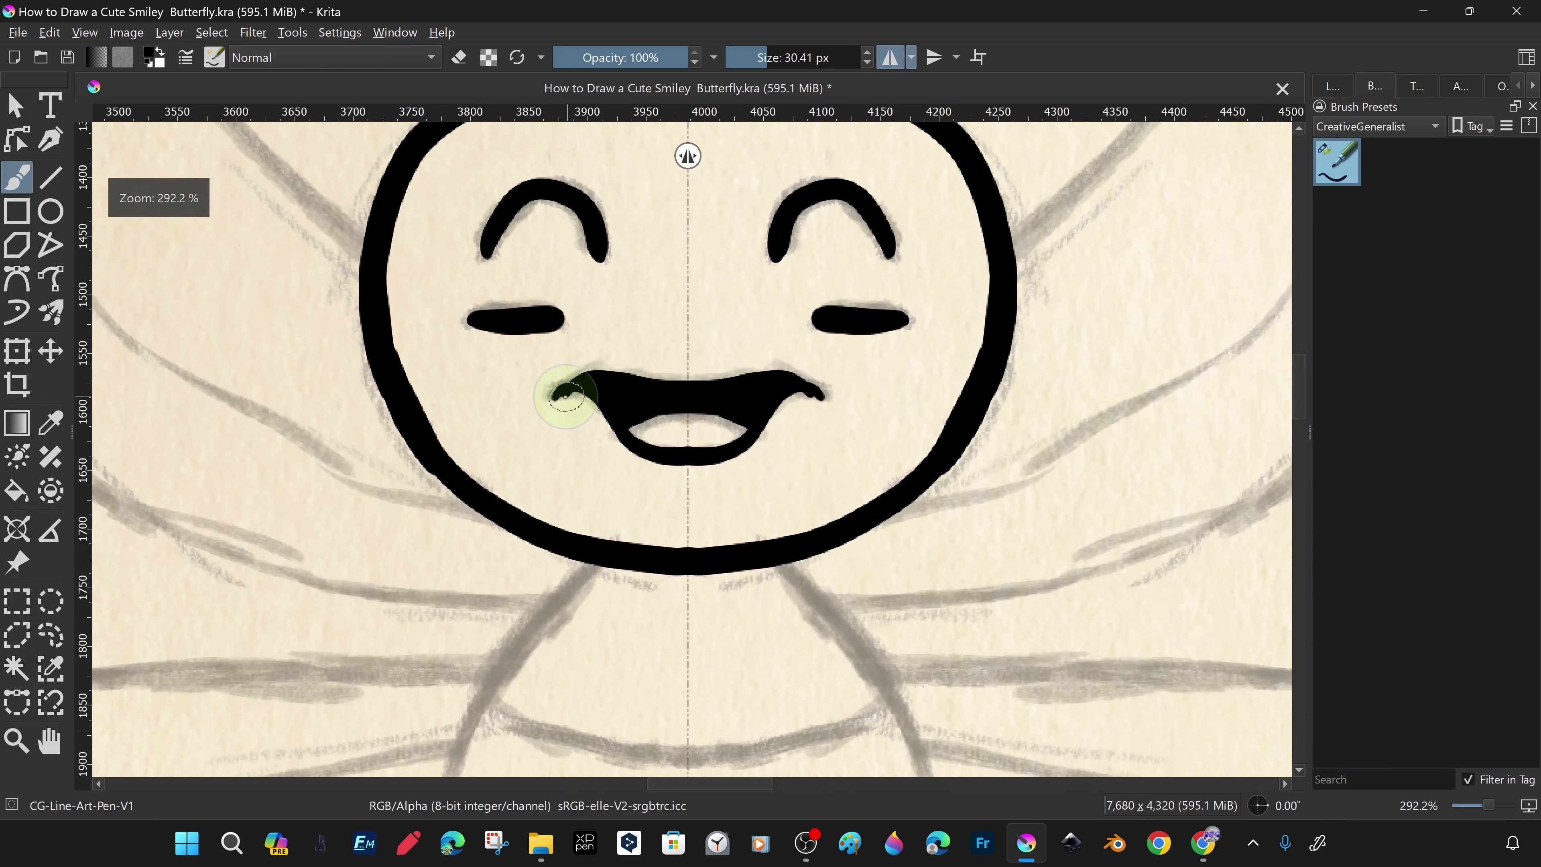
left_click_drag(553, 394, 703, 389)
scroll(701, 389, "down", 5)
mouse_move(642, 327)
left_mouse_down()
mouse_move(383, 451)
mouse_move(661, 432)
left_mouse_up()
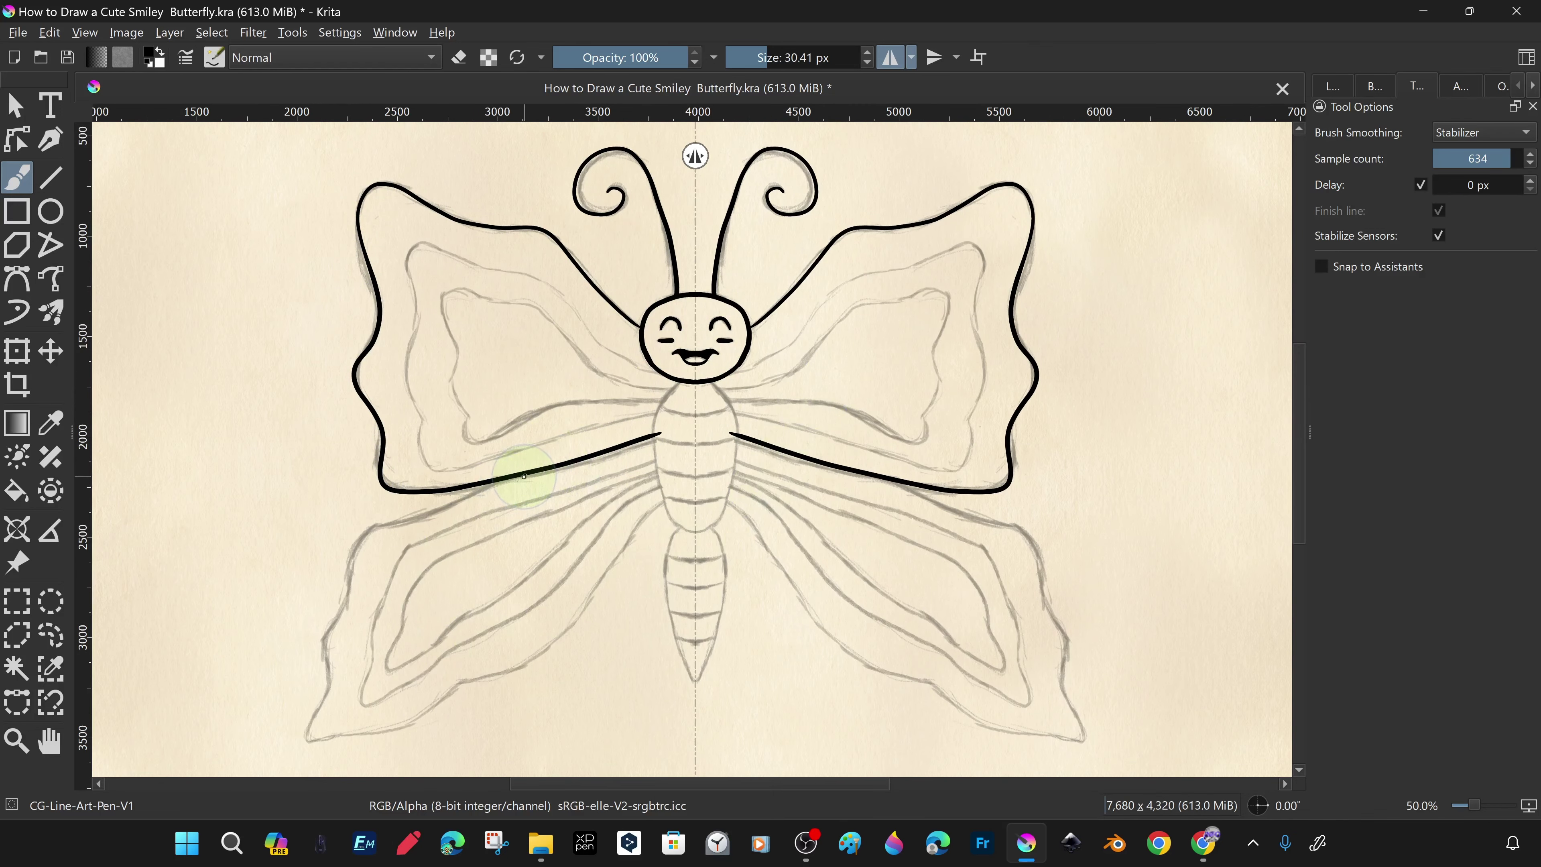
Ink the lower wing outlines and their inner curves in bold black.
left_click_drag(524, 476, 657, 503)
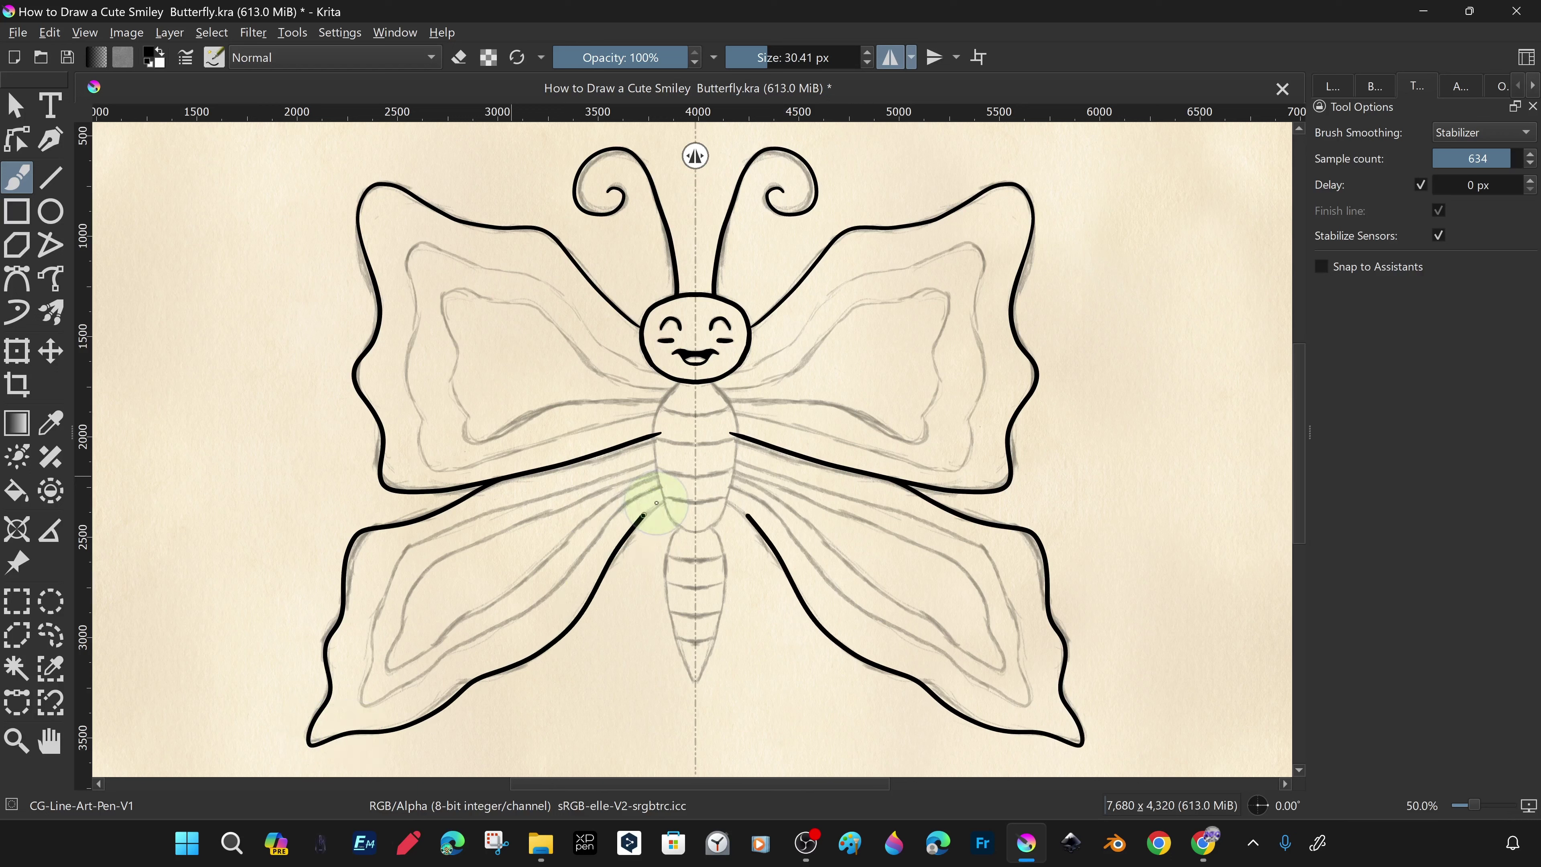
mouse_move(661, 377)
left_mouse_down()
mouse_move(420, 248)
mouse_move(437, 468)
mouse_move(661, 419)
mouse_move(509, 266)
mouse_move(406, 334)
mouse_move(458, 458)
mouse_move(646, 417)
mouse_move(447, 292)
mouse_move(499, 431)
mouse_move(664, 403)
left_mouse_up()
key("ctrl+z")
mouse_move(635, 477)
left_mouse_down()
mouse_move(385, 613)
mouse_move(505, 630)
mouse_move(665, 498)
left_mouse_up()
mouse_move(392, 664)
left_mouse_down()
mouse_move(559, 502)
mouse_move(658, 470)
mouse_move(392, 652)
left_mouse_up()
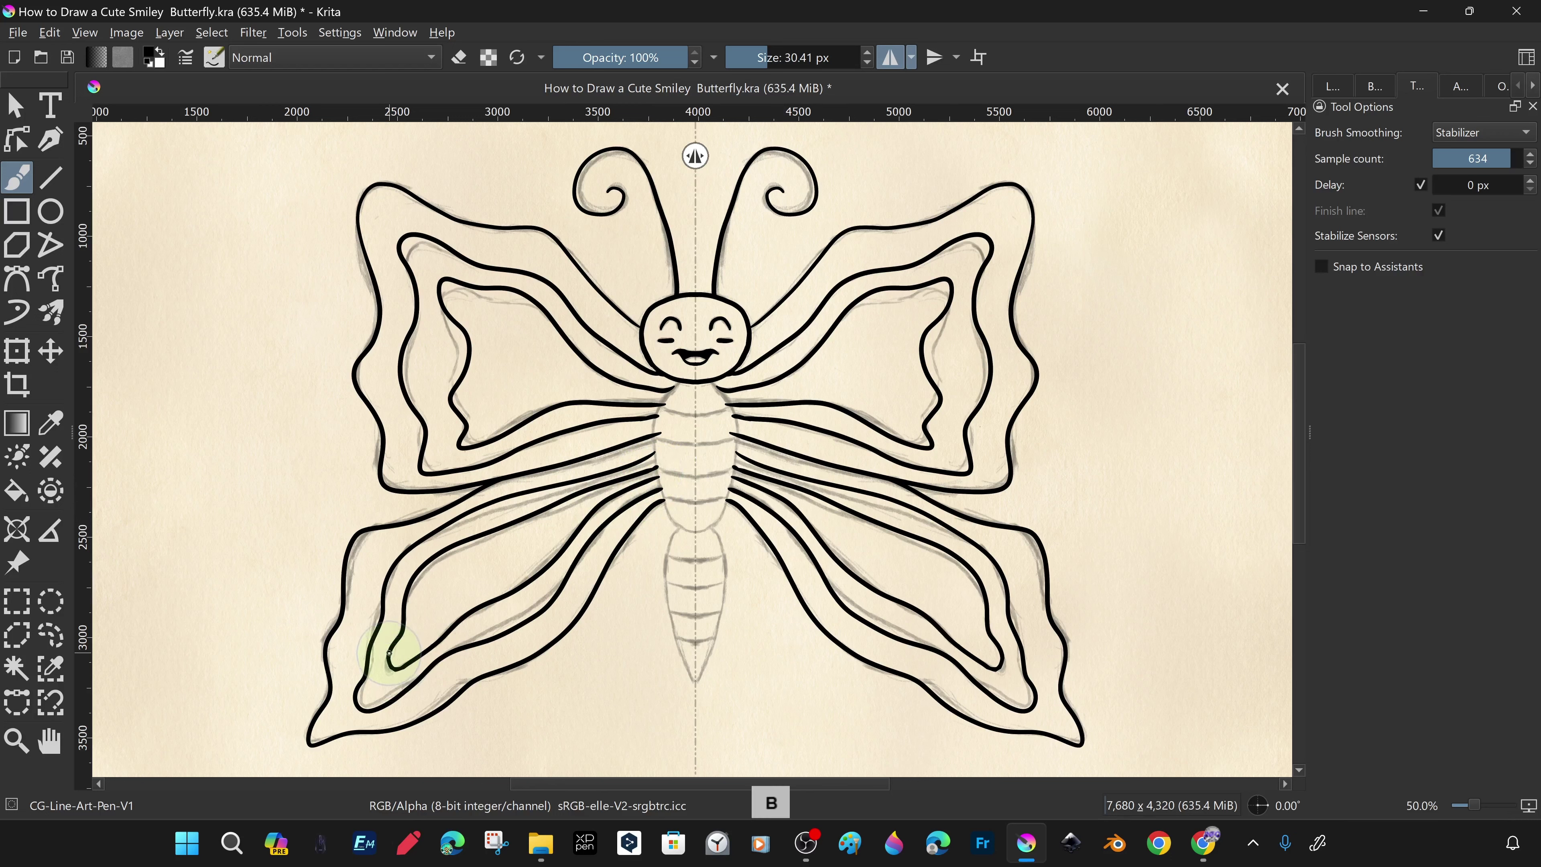
Ink the body outline from the neck down and stripes across the thorax.
left_click(1379, 90)
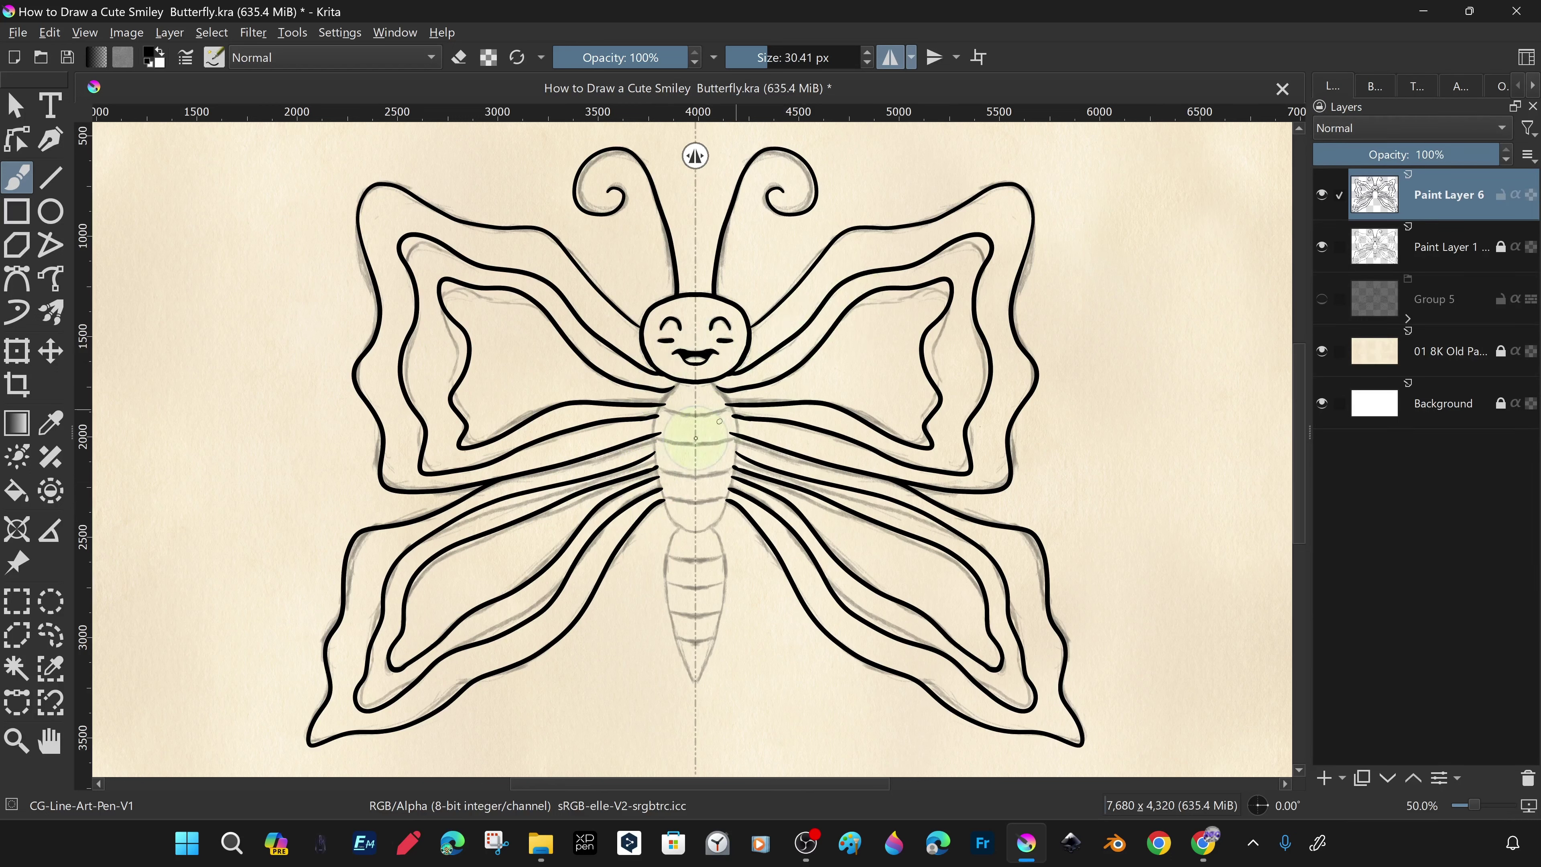
key("e")
left_click_drag(677, 387, 677, 637)
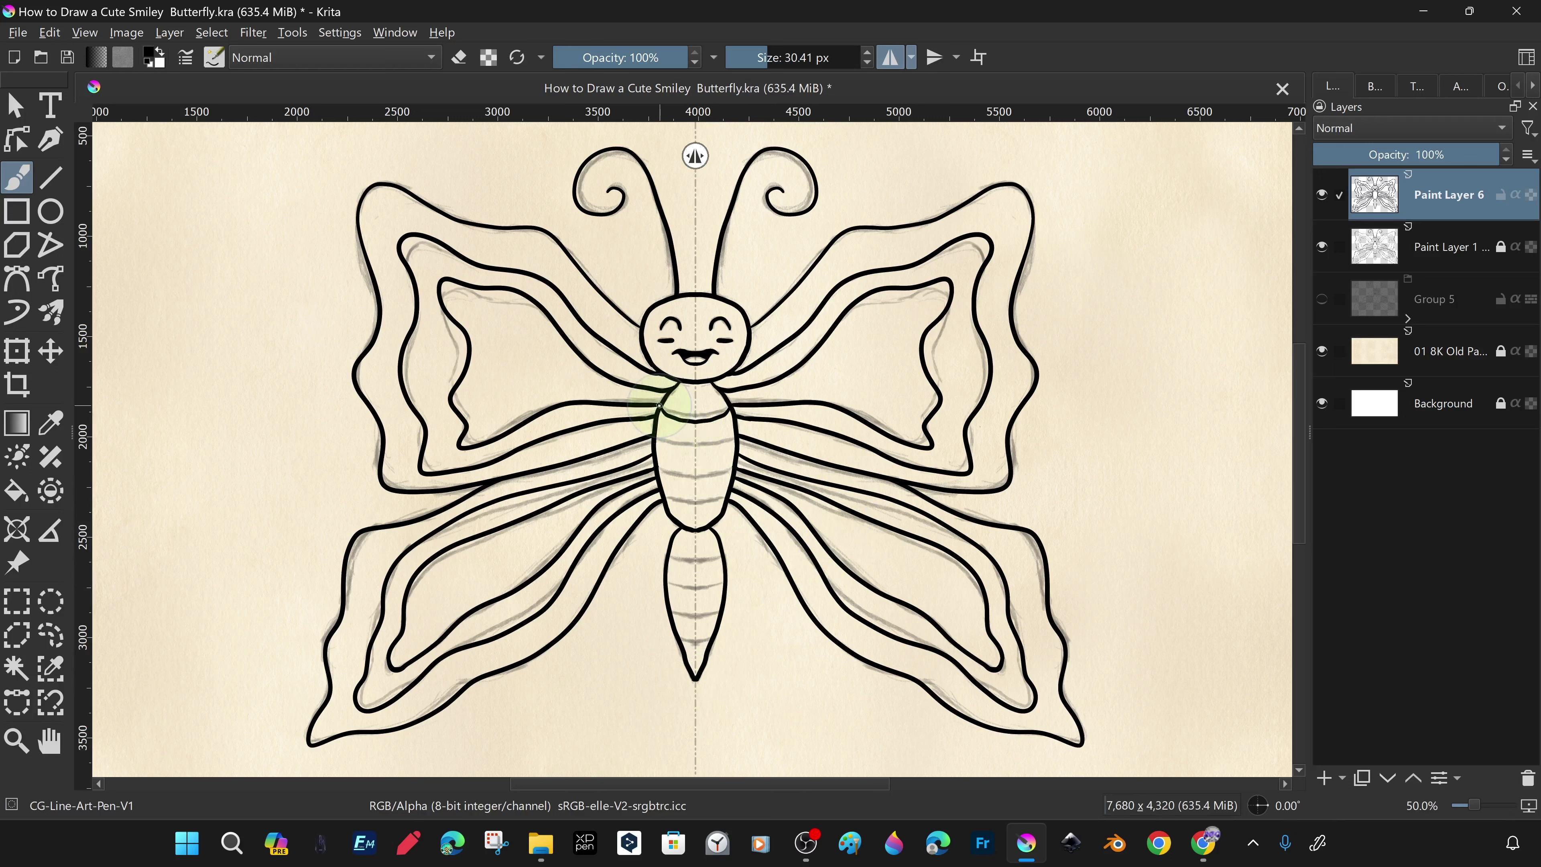
mouse_move(662, 415)
left_mouse_down()
mouse_move(695, 420)
mouse_move(684, 444)
left_mouse_up()
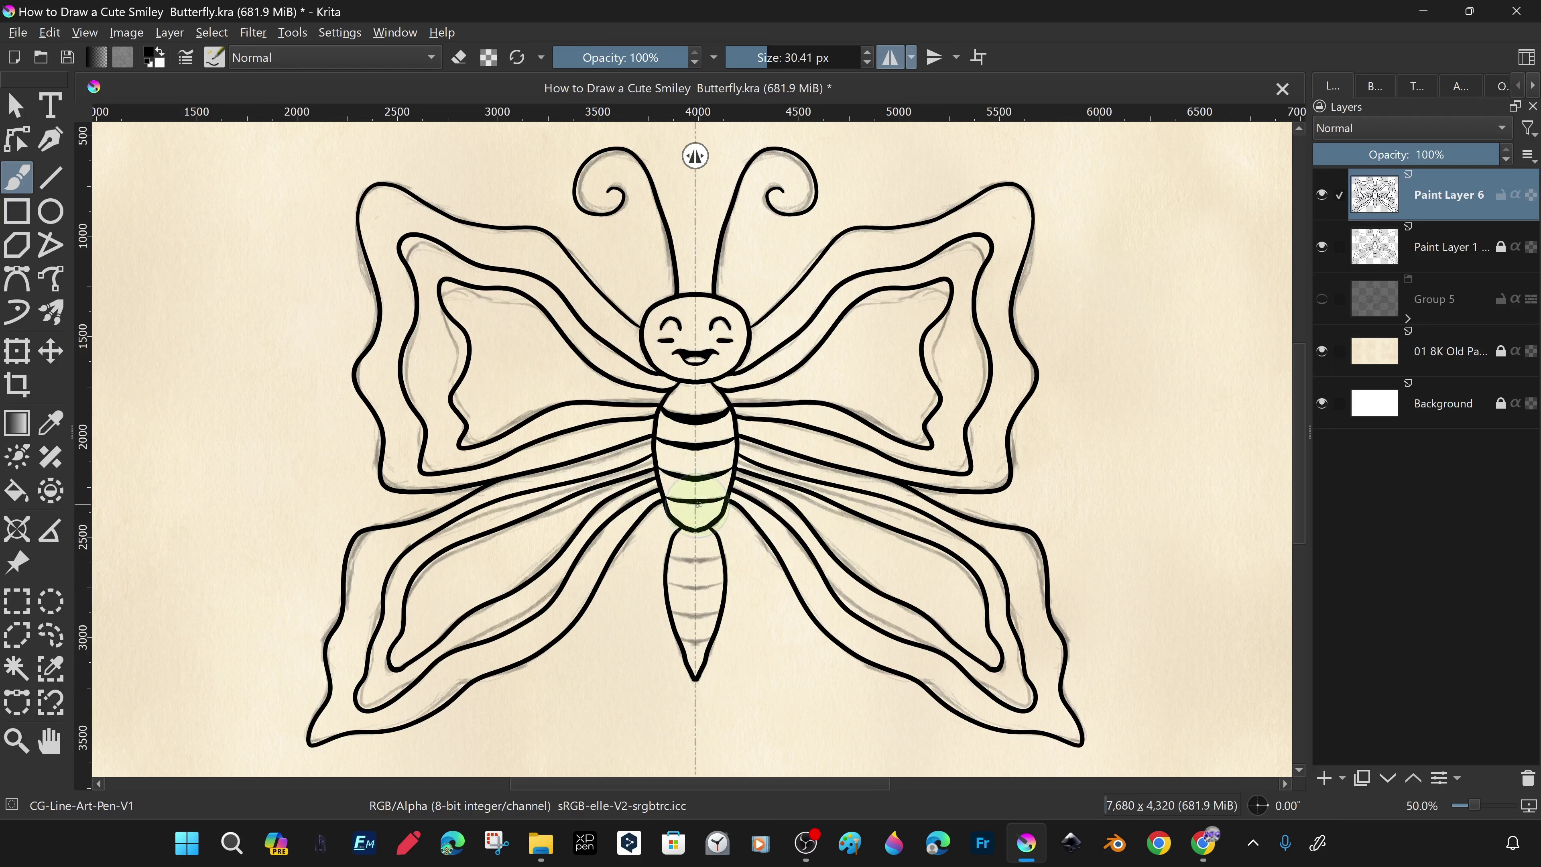
mouse_move(670, 558)
left_mouse_down()
mouse_move(696, 562)
mouse_move(690, 620)
left_mouse_up()
key("ctrl+z")
key("ctrl+z")
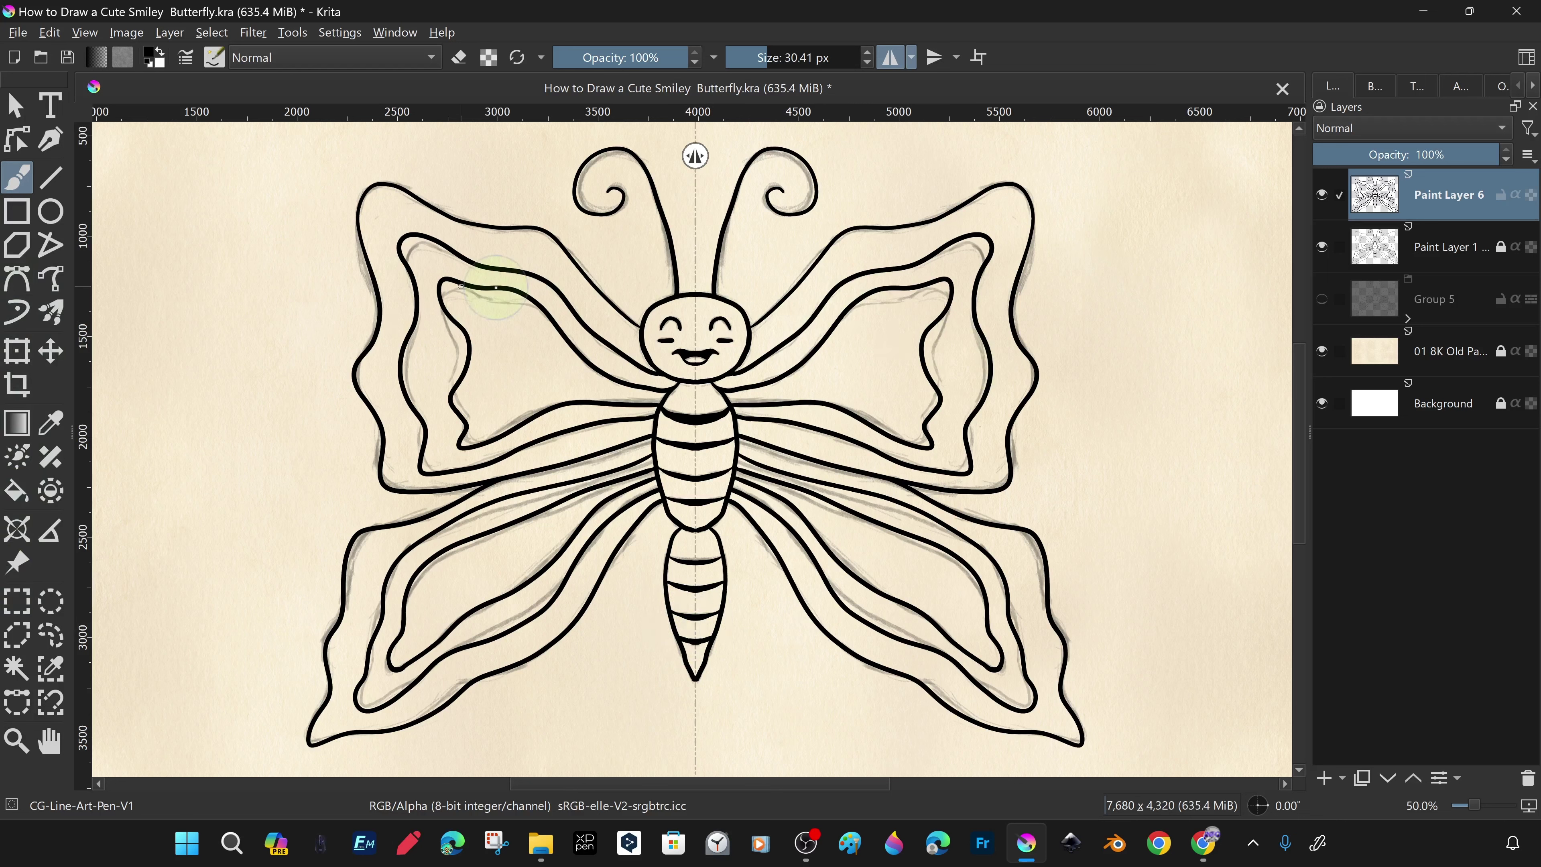
Thicken the left antenna down to the head and hide the pencil sketch layer.
left_click_drag(659, 204, 674, 294)
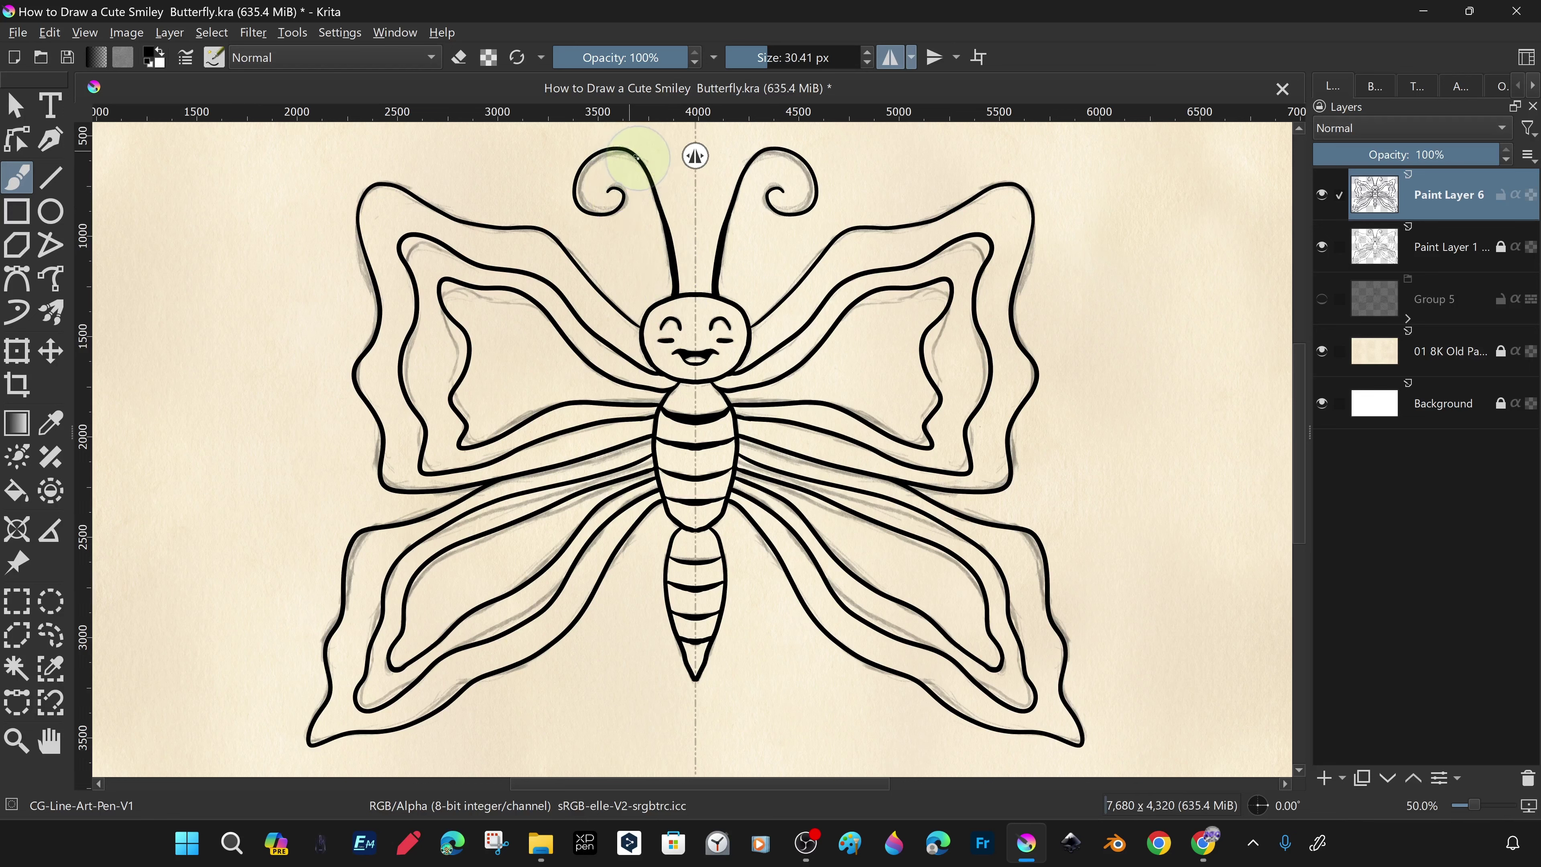
left_click_drag(637, 157, 674, 298)
left_click(1322, 246)
Duplicate the ink layer with Ctrl+J and sort out which copy is visible and active.
key("ctrl+j")
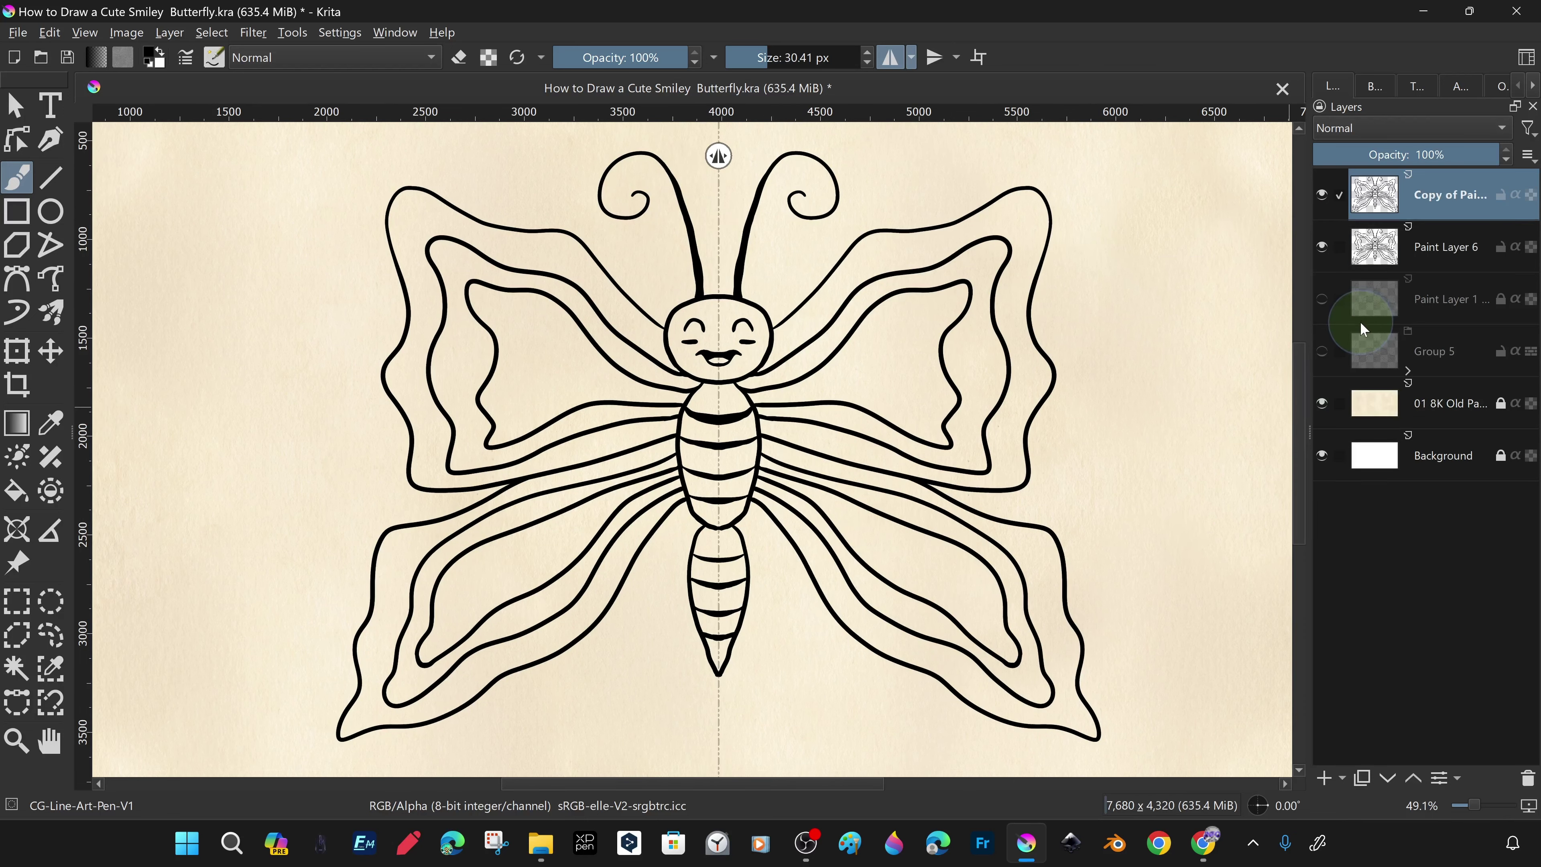
right_click(1363, 330)
key("Escape")
left_click(1322, 246)
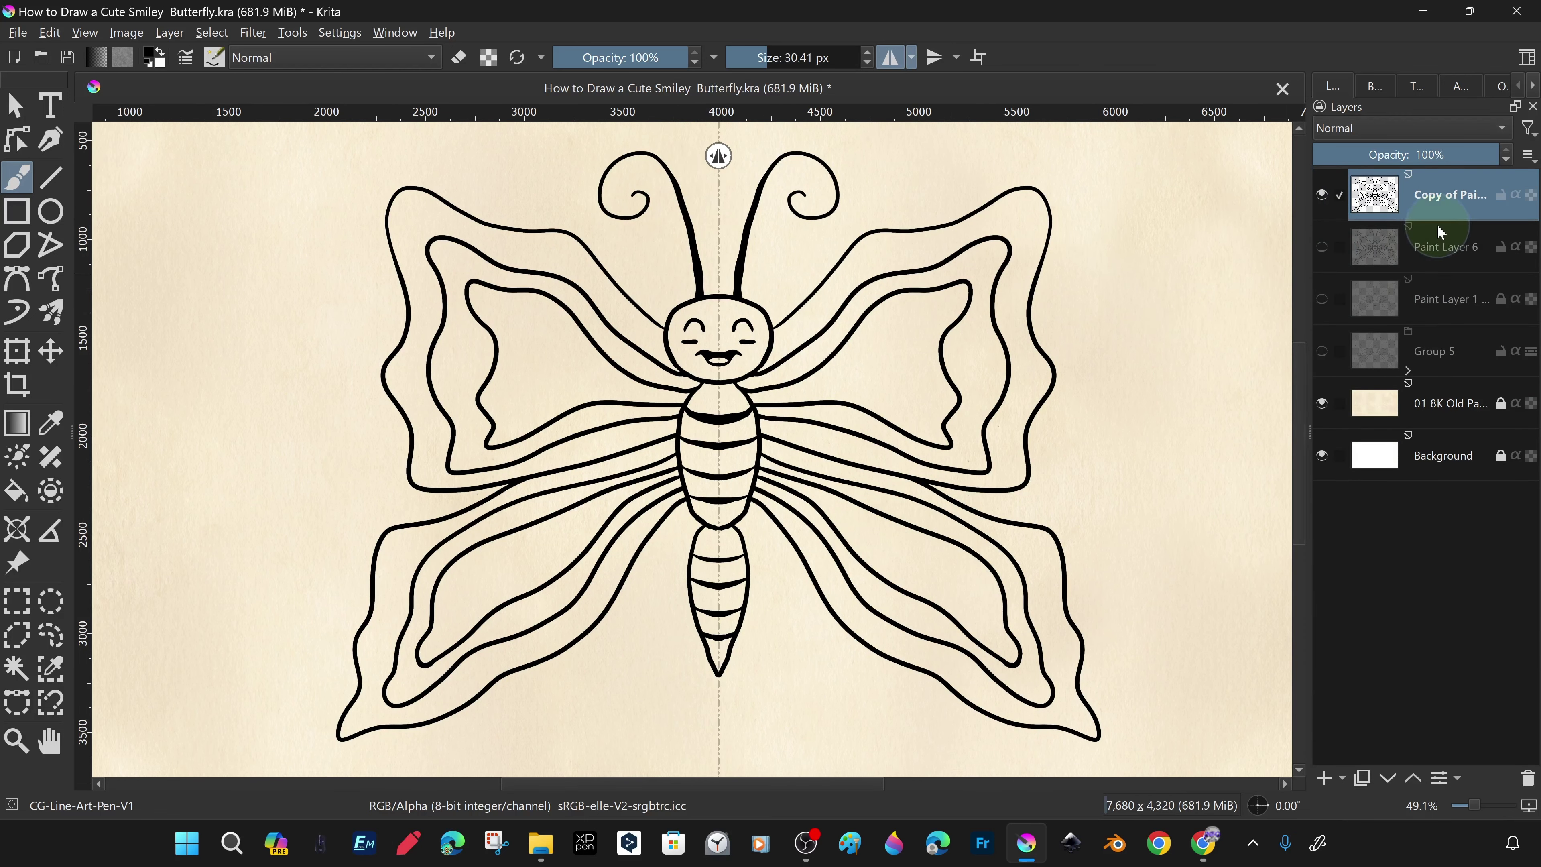
left_click(1322, 246)
left_click(1322, 194)
left_click(1375, 255)
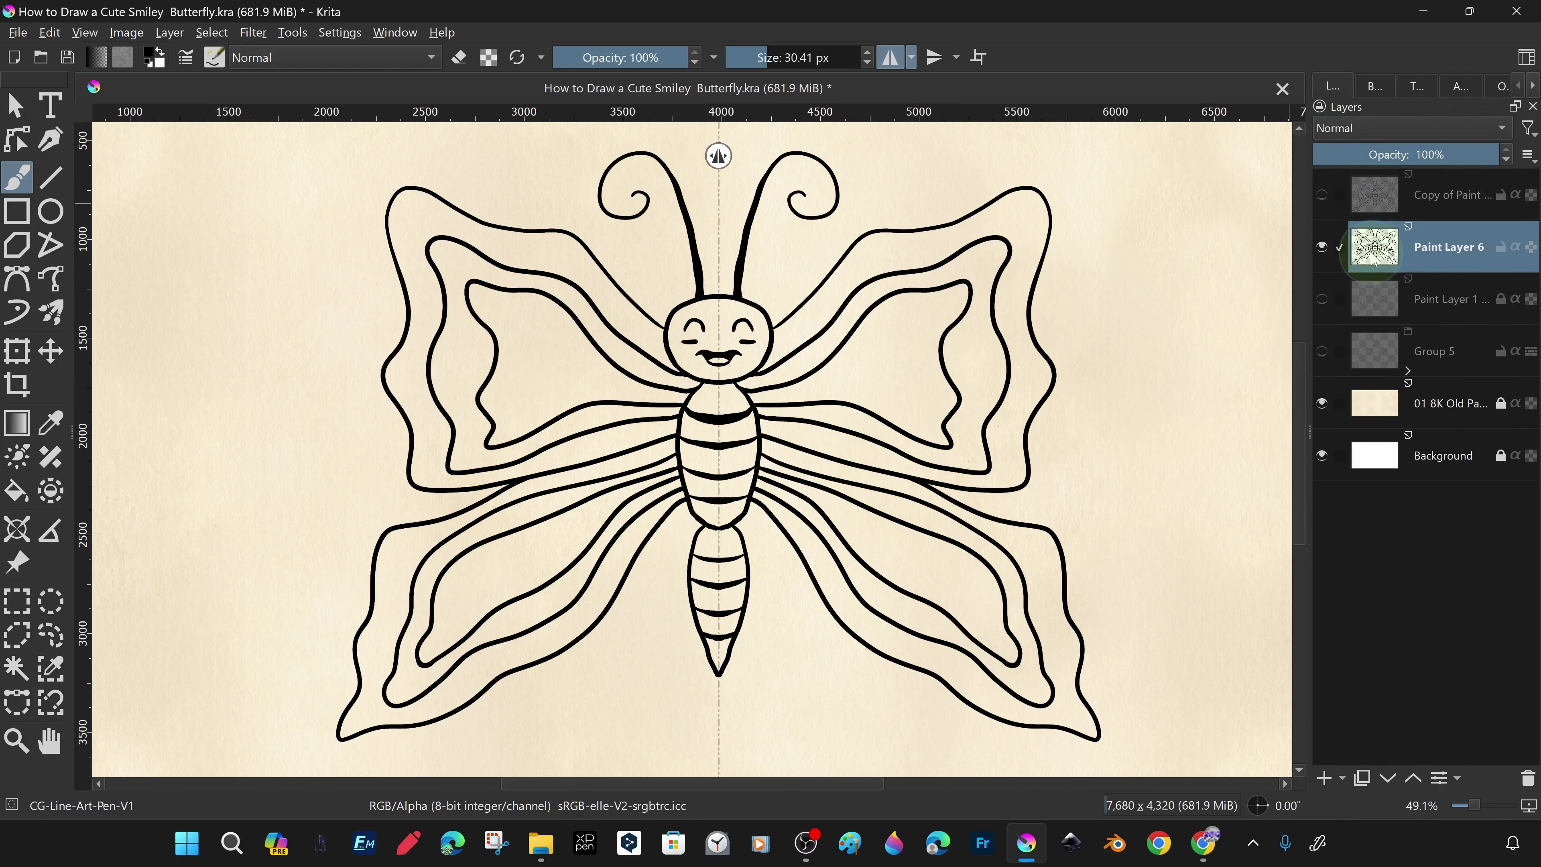
key("e")
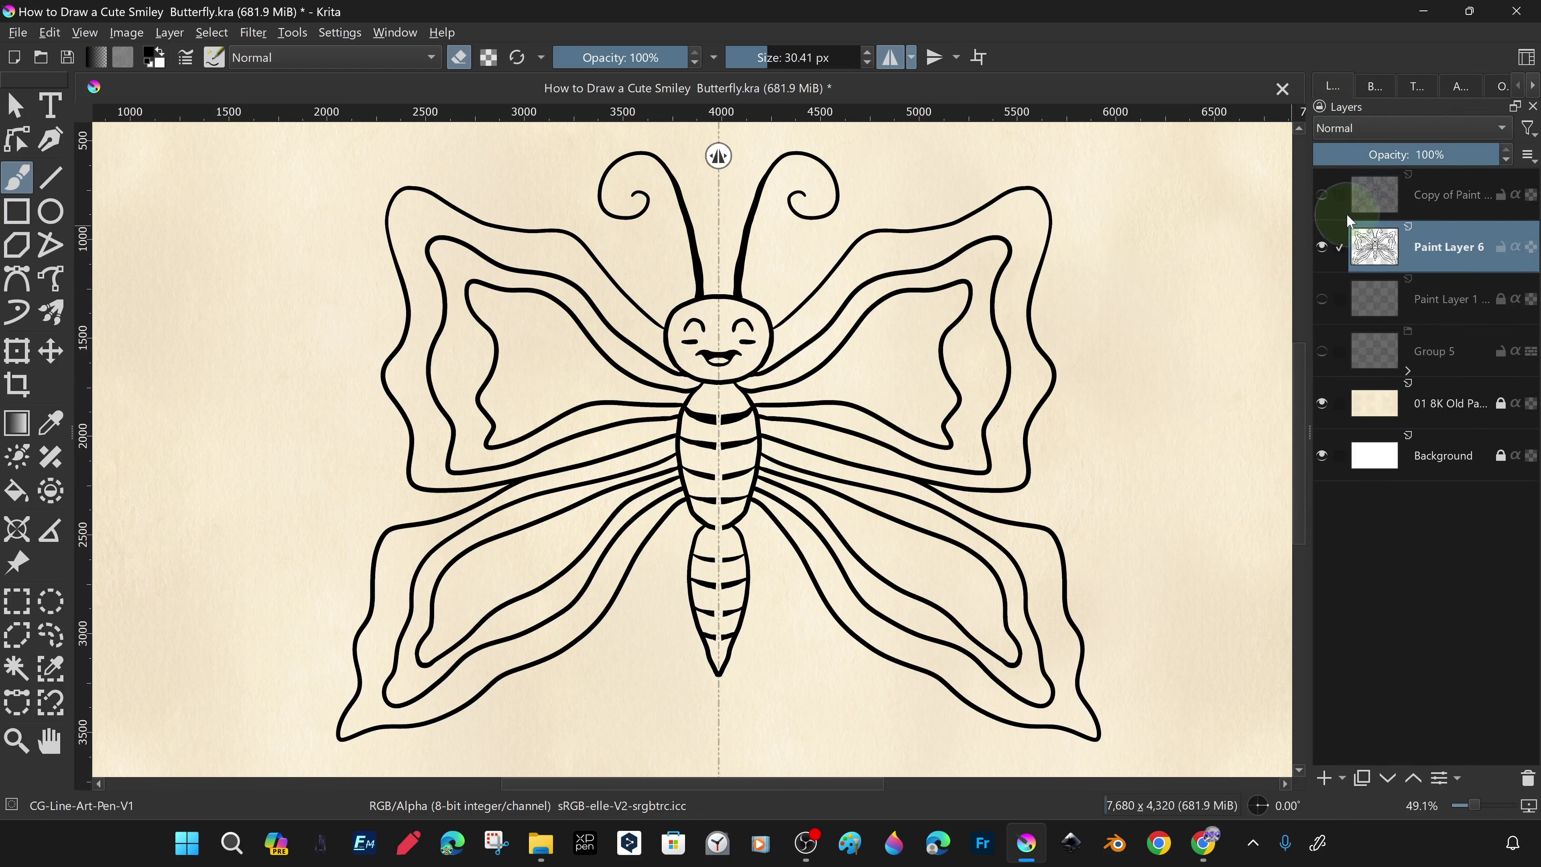
left_click(1322, 194)
Pick a warm orange and fill the head and body segments with it.
key("f")
left_click(150, 55)
left_click_drag(613, 285, 667, 328)
left_click_drag(607, 186, 957, 271)
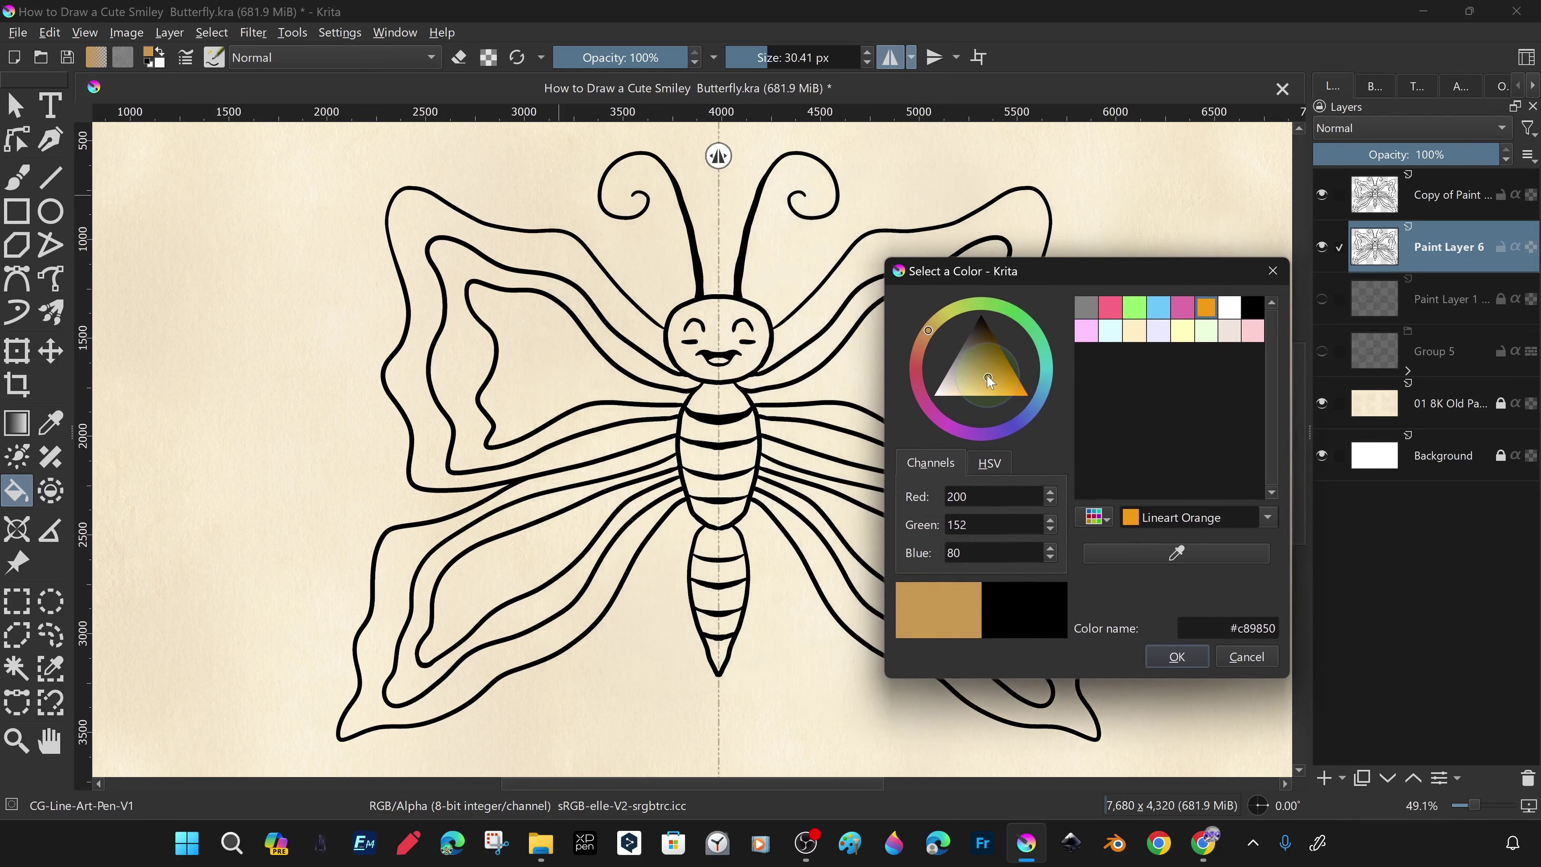
left_click_drag(989, 380, 1003, 392)
left_click(1178, 657)
left_click_drag(719, 334, 719, 637)
Choose a lighter orange and brush a highlight along the head's left edge.
left_click(1373, 83)
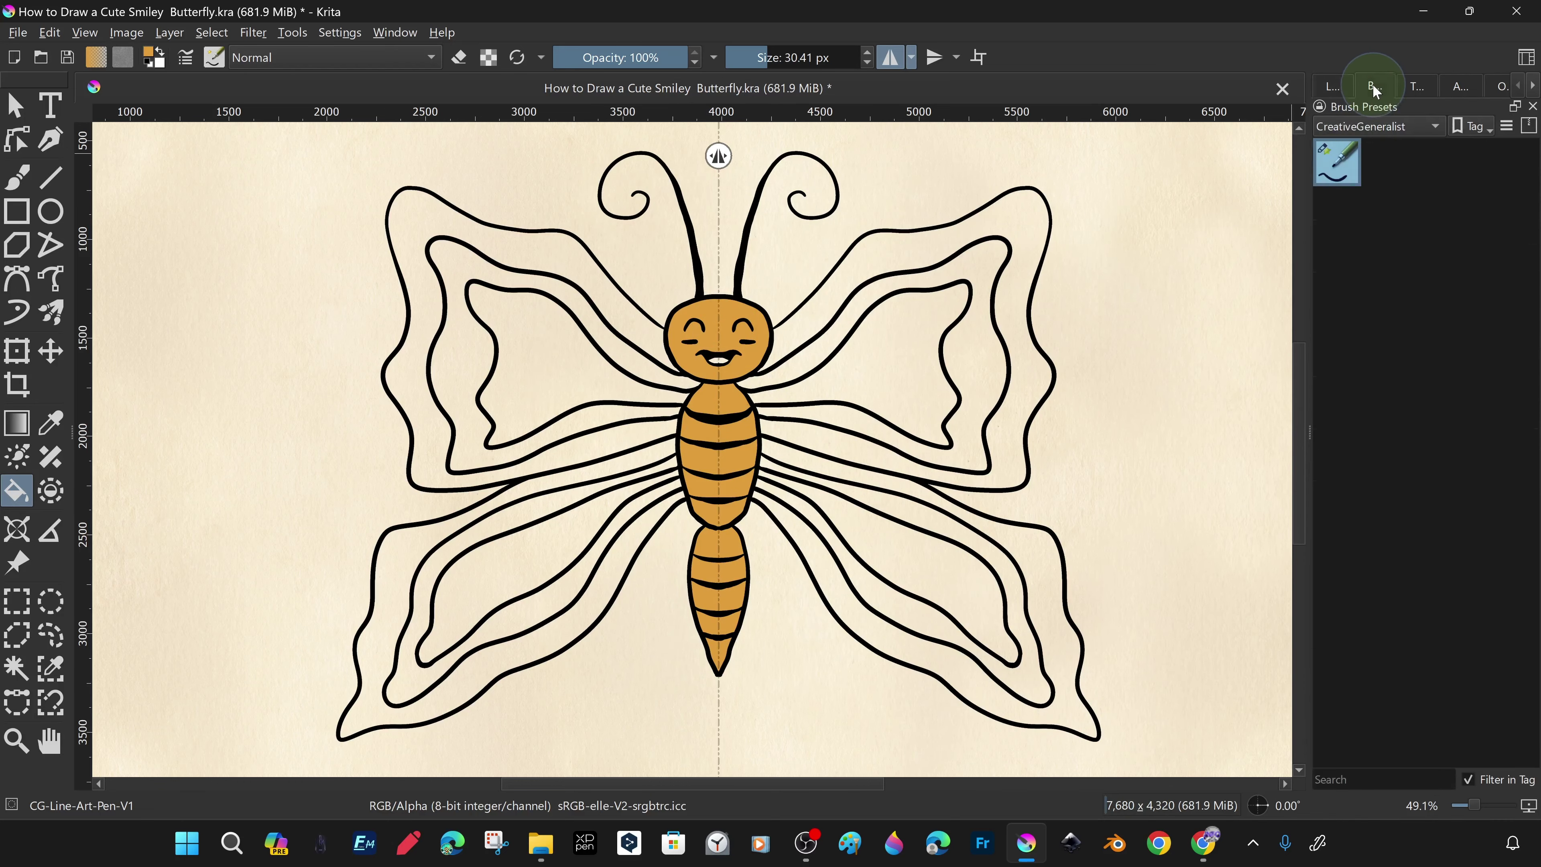
left_click(1323, 194)
key("b")
left_click(150, 55)
left_click(666, 331)
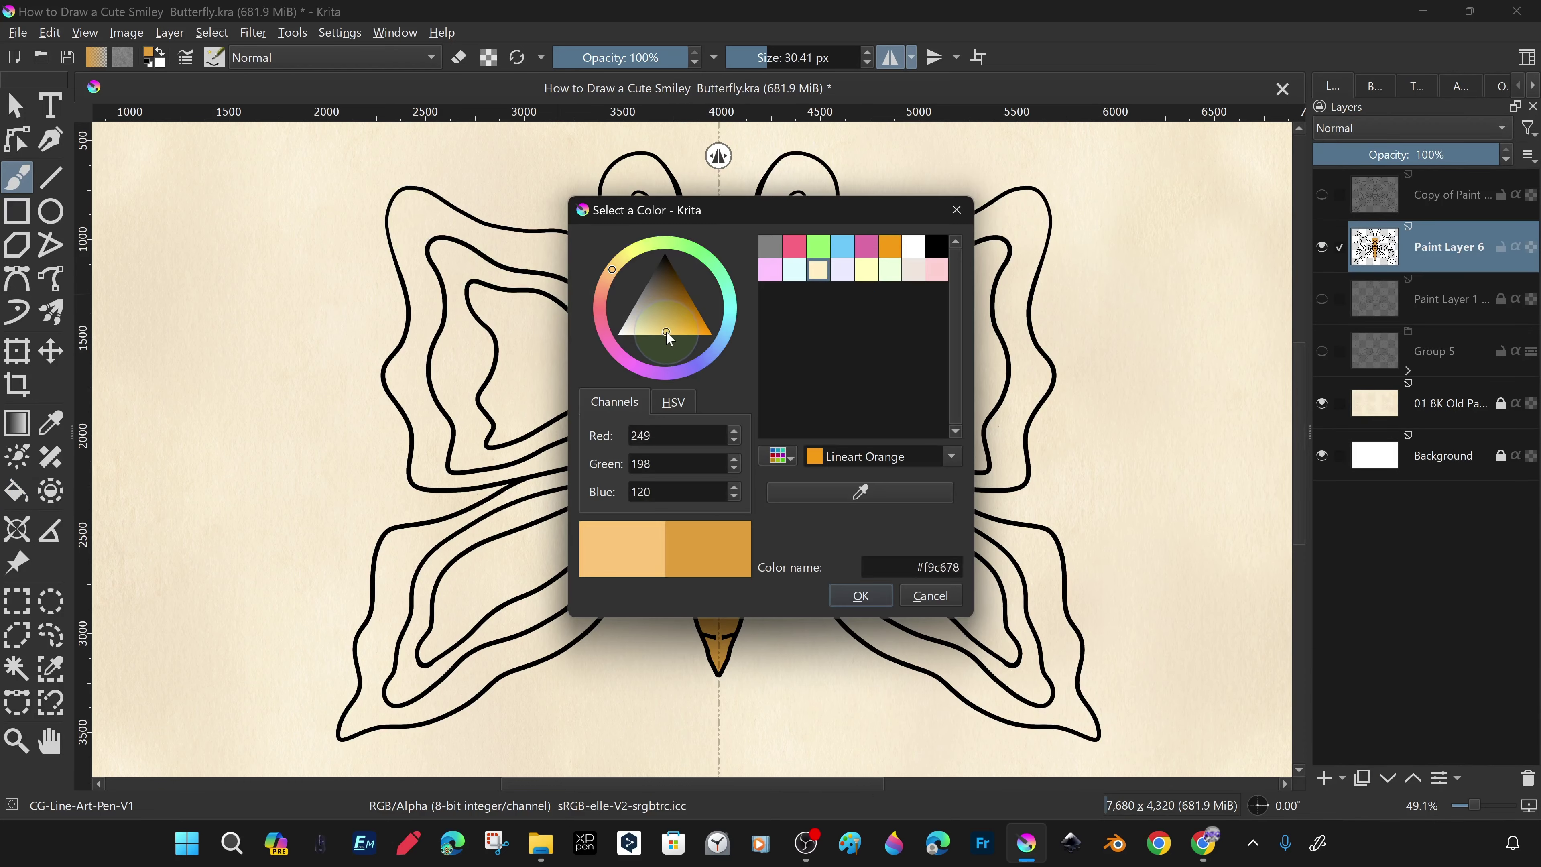
key("Return")
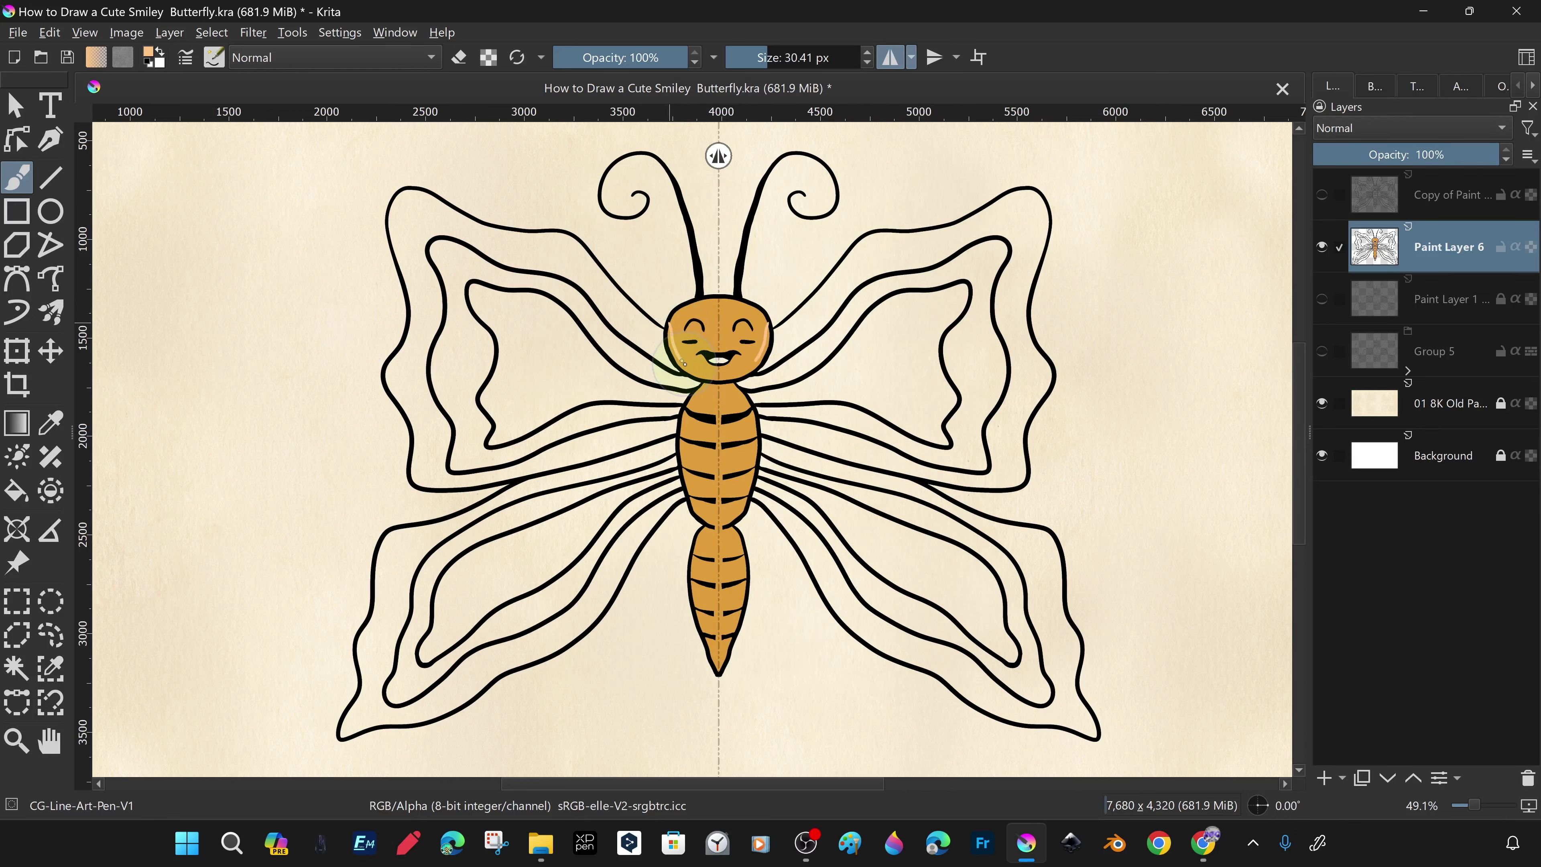
mouse_move(763, 314)
left_mouse_down()
mouse_move(732, 386)
mouse_move(701, 643)
left_mouse_up()
key("ctrl+z")
key("ctrl+z")
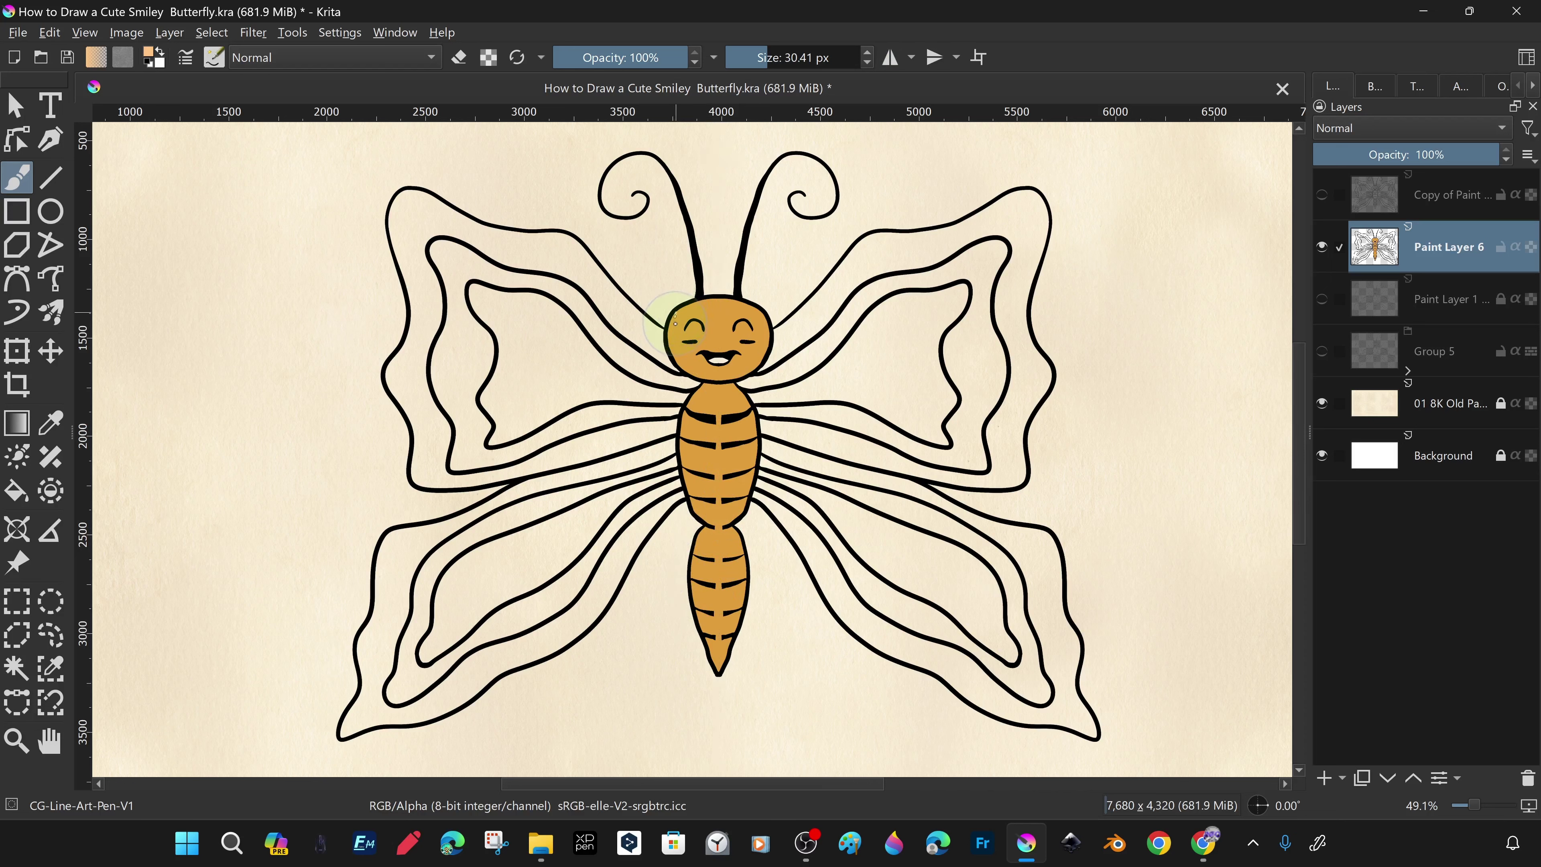
mouse_move(675, 315)
left_mouse_down()
mouse_move(712, 387)
mouse_move(716, 665)
left_mouse_up()
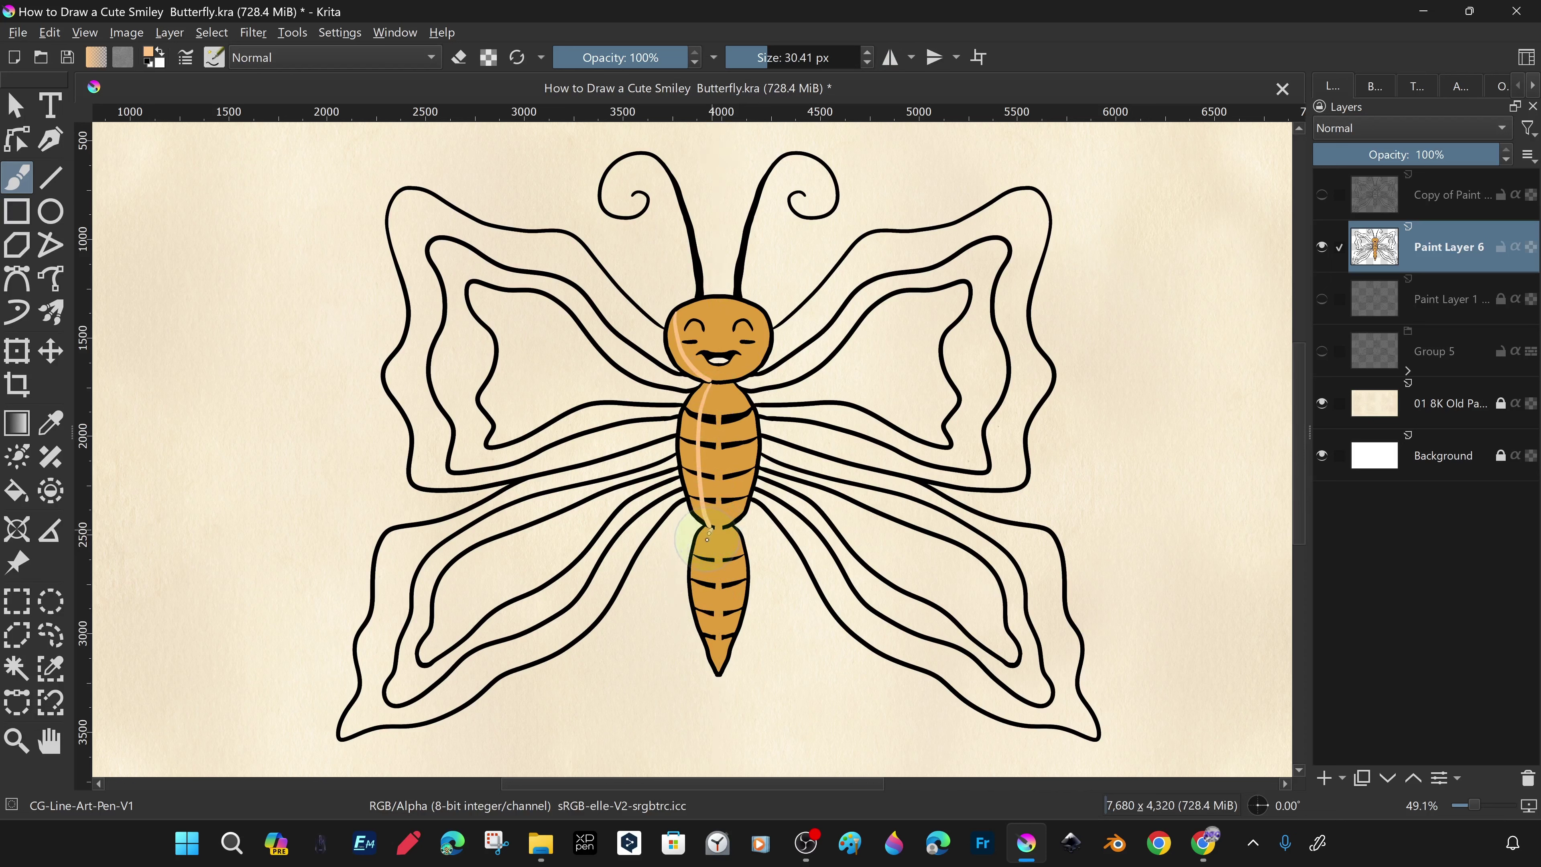
With the Fill tool, fill the outer wing bands with a cyan-green colour.
left_click(17, 490)
left_click(1322, 195)
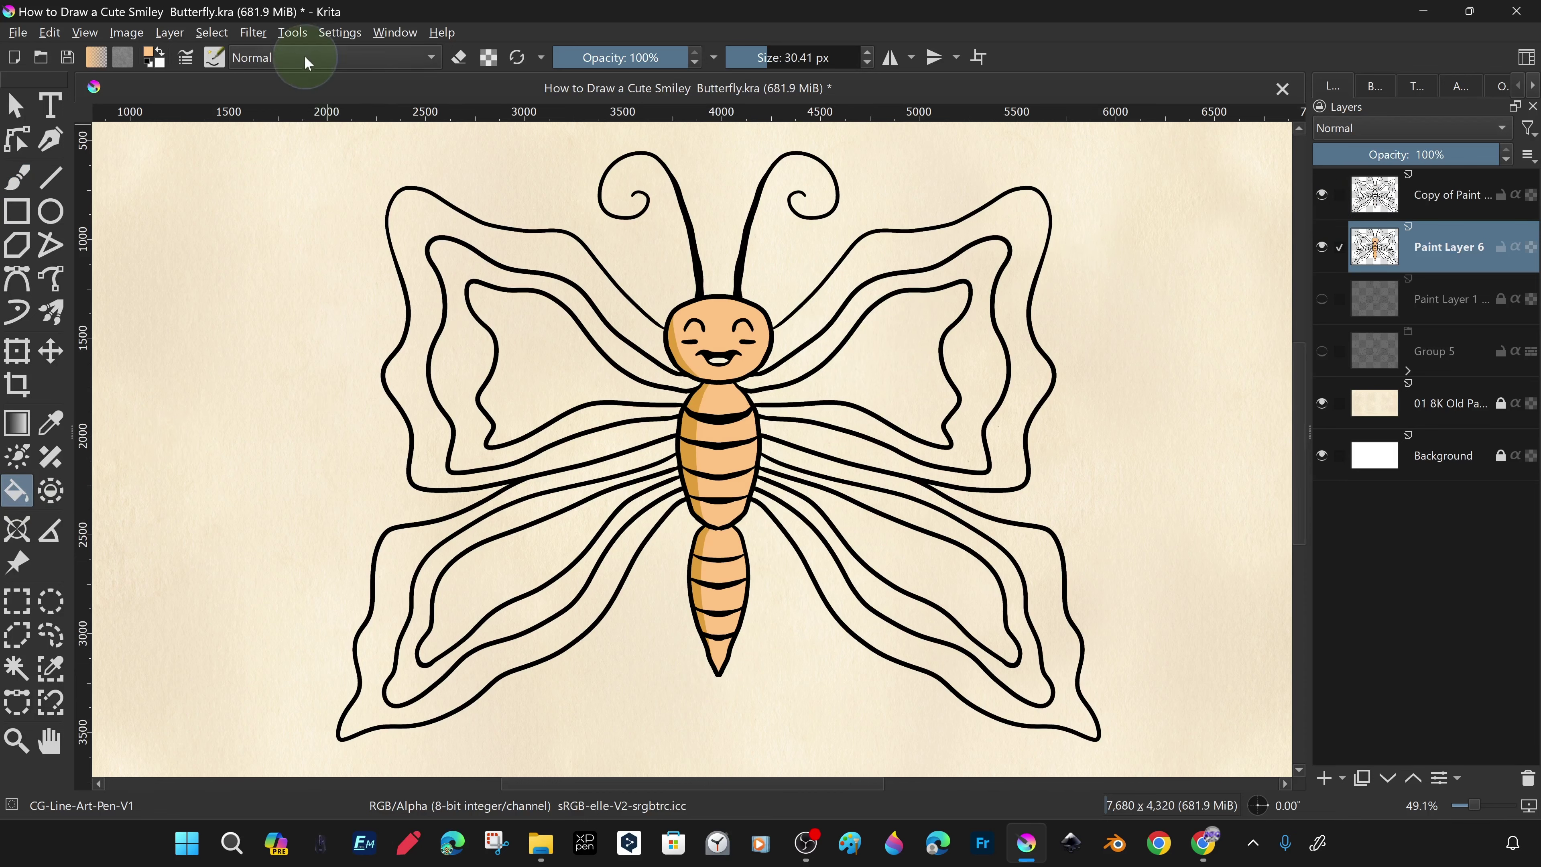
left_click(148, 53)
left_click(672, 332)
left_click(861, 596)
left_click(148, 53)
left_click_drag(725, 340, 736, 310)
left_click(861, 596)
left_click(405, 365)
left_click(148, 54)
left_click(861, 596)
left_click(1031, 364)
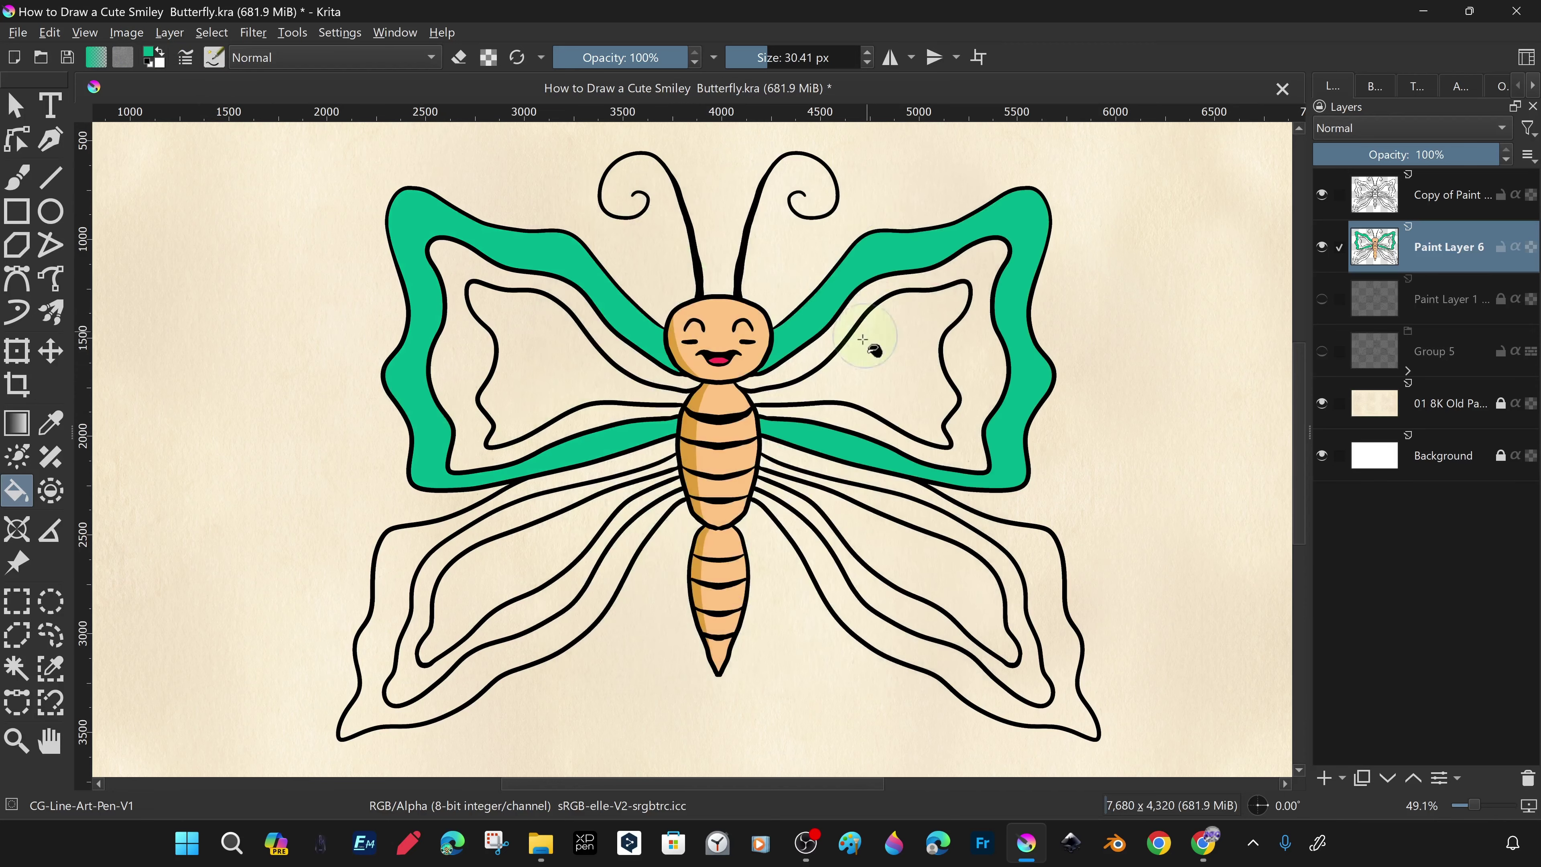
left_click(395, 577)
Fill the four middle wing bands light cyan.
left_click(149, 53)
left_click(861, 595)
left_click(452, 365)
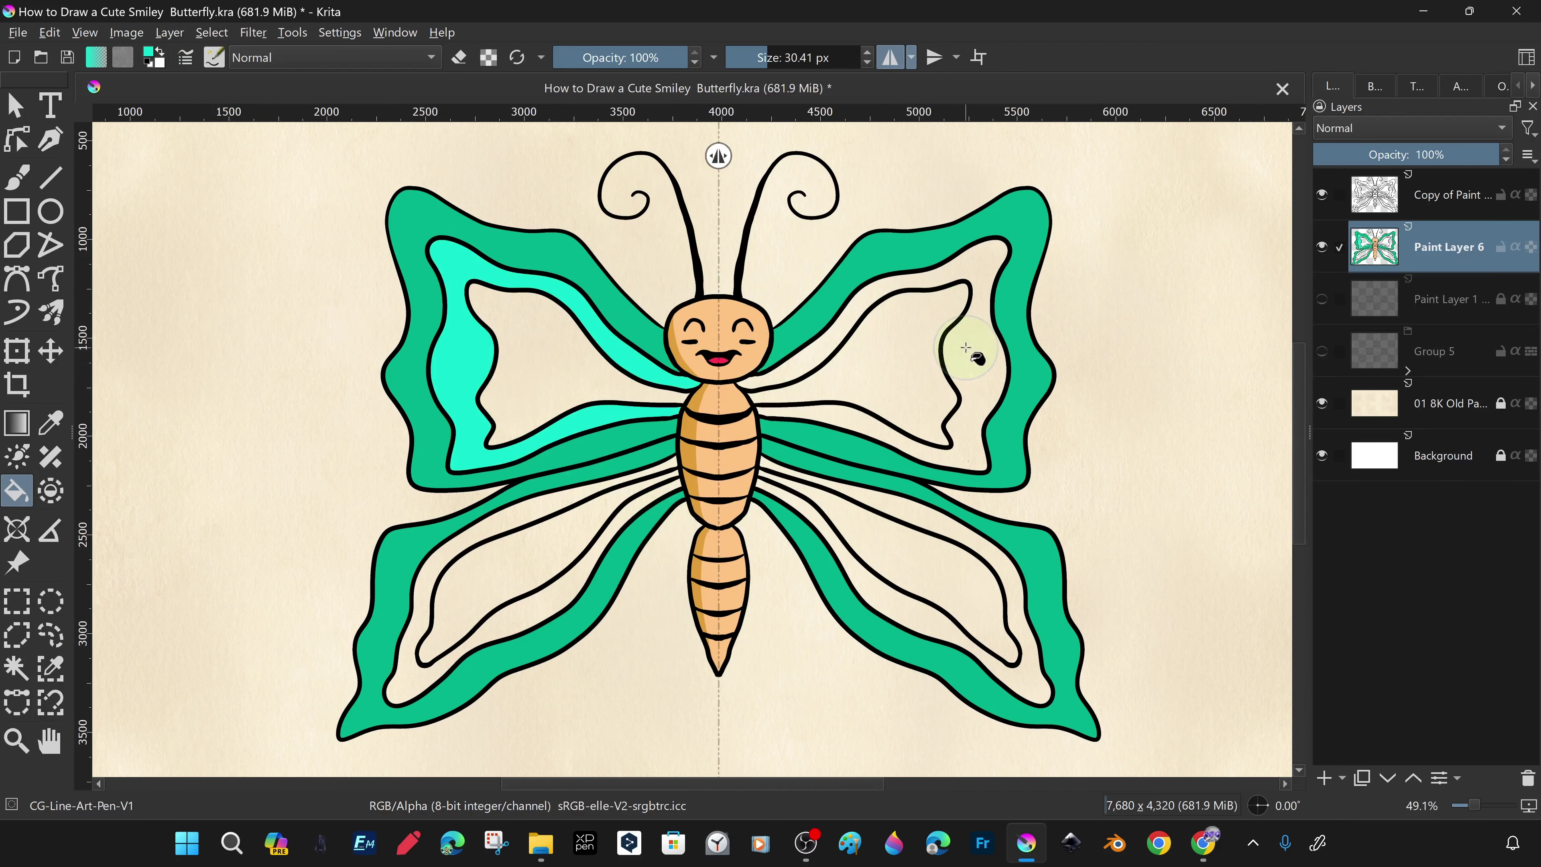
left_click(980, 364)
left_click(418, 608)
left_click(898, 516)
Fill the innermost wing areas pale mint and move Paint Layer 6 to the top.
left_click(148, 53)
left_click(847, 585)
left_click(880, 364)
left_click(516, 577)
left_click(956, 533)
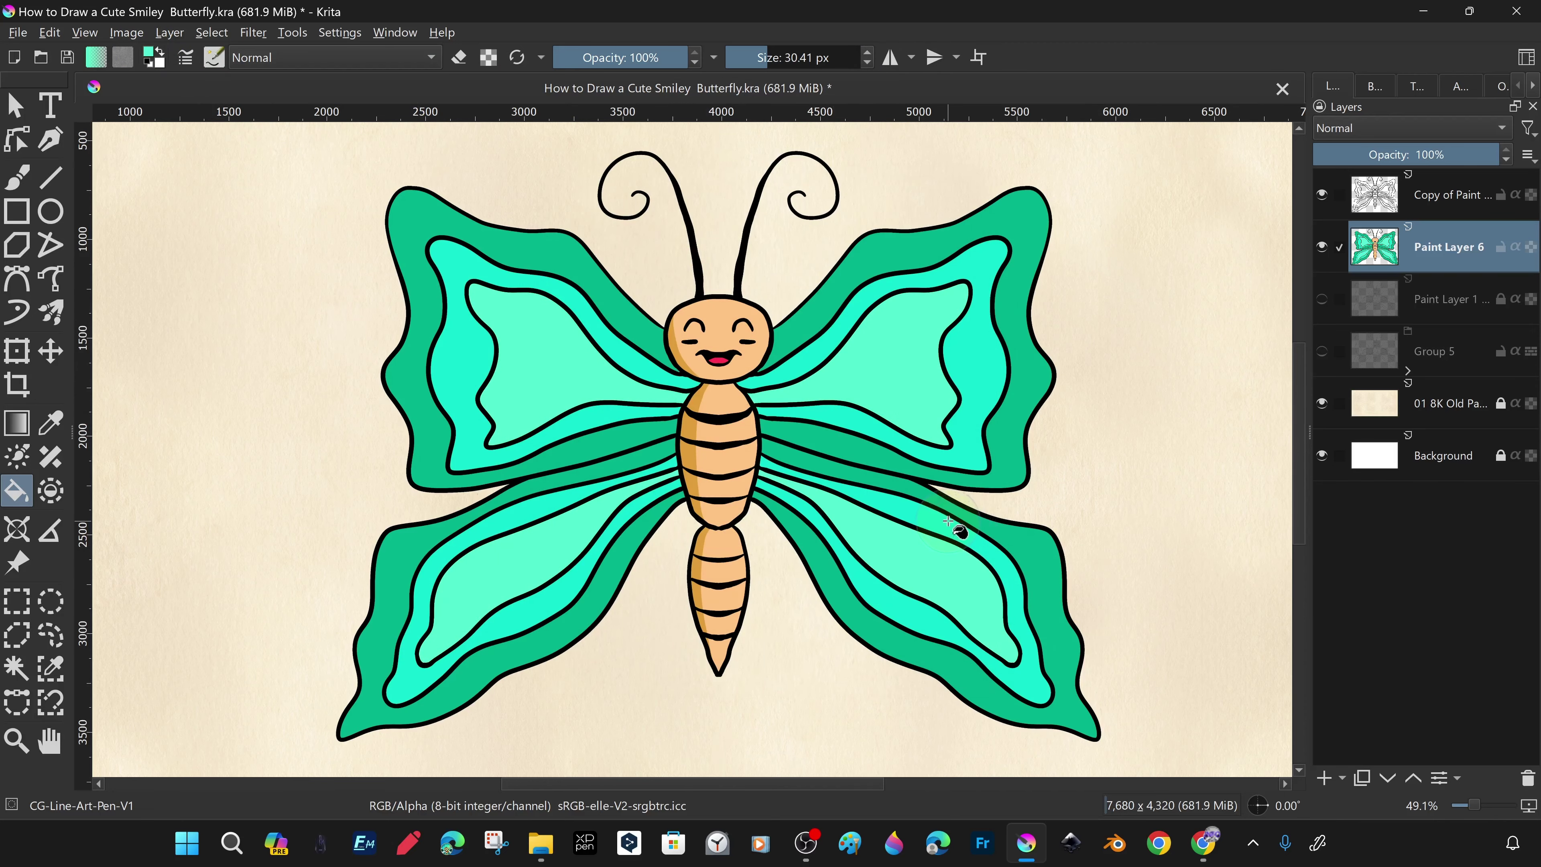
left_click_drag(1325, 194, 1352, 258)
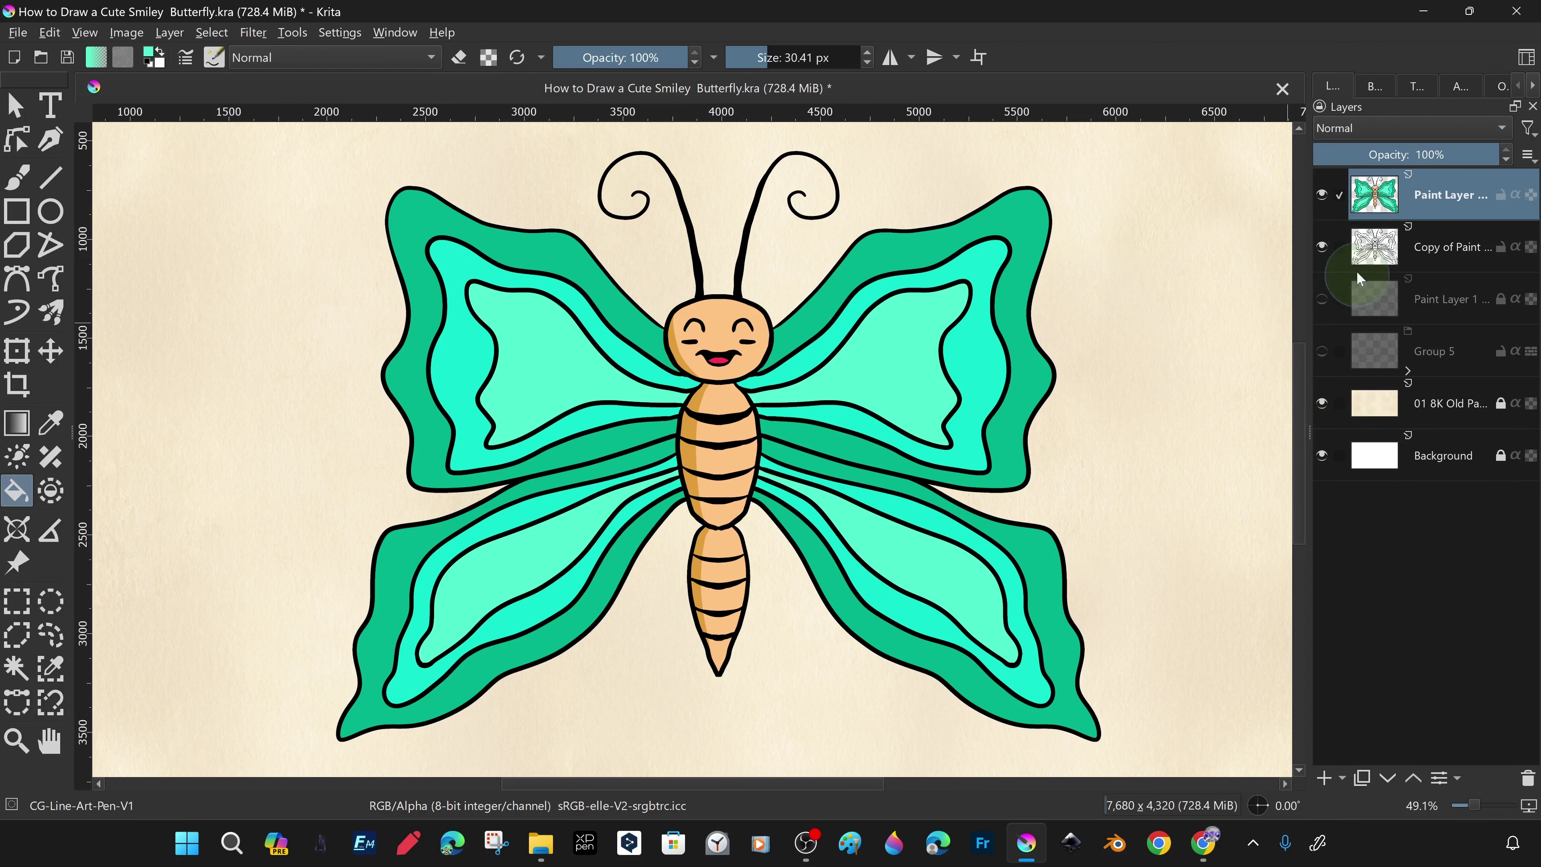
Hue-shift the butterfly copies into a teal/yellow-body and a blue/lime-body variant.
key("ctrl+u")
left_click_drag(1165, 299, 1396, 299)
left_click(1318, 401)
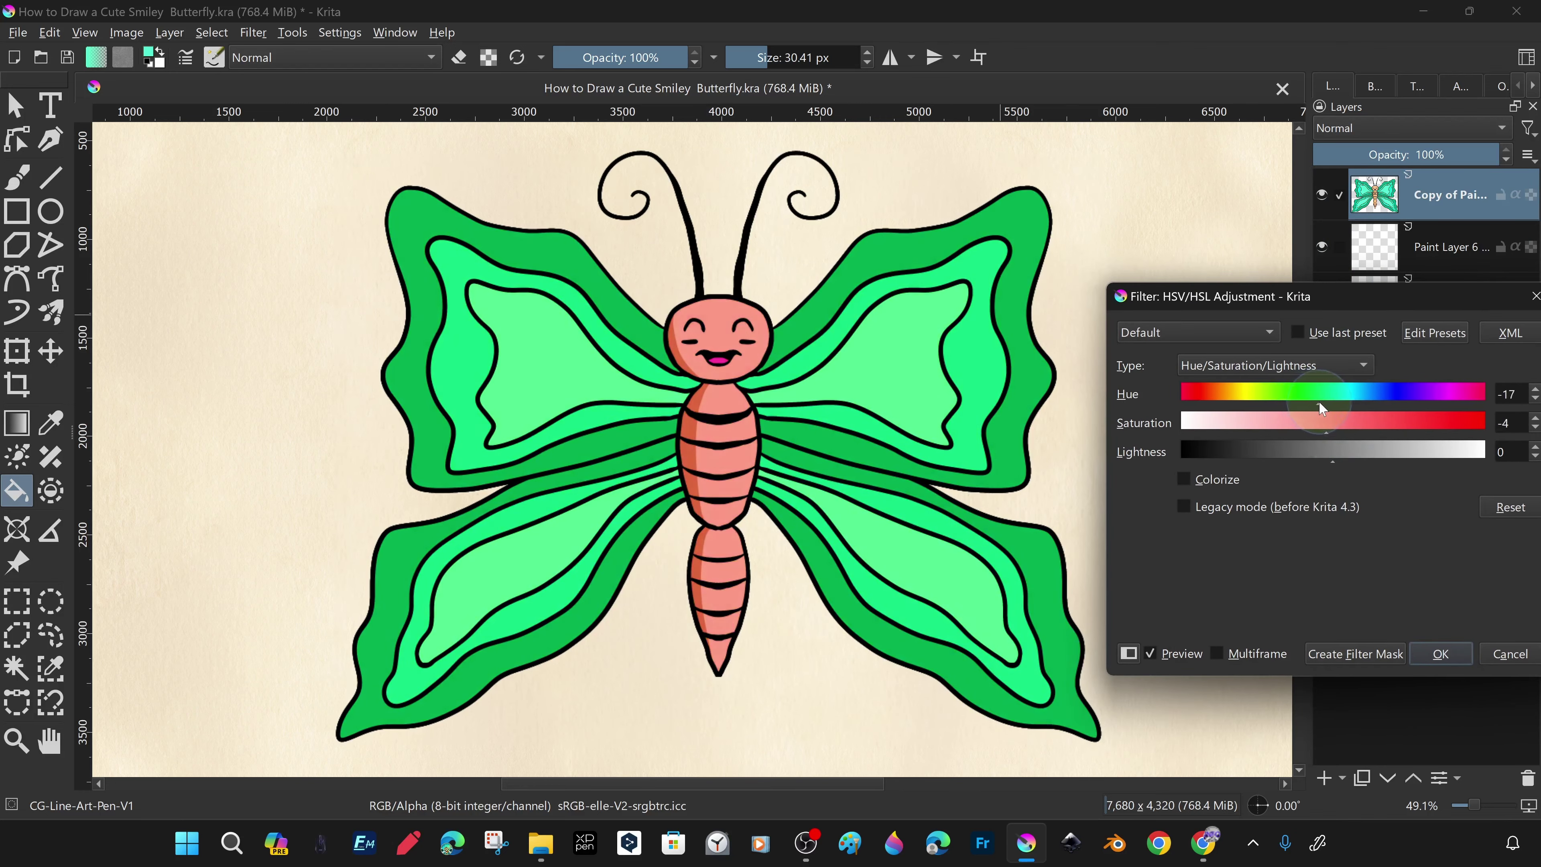
left_click_drag(1318, 401, 1350, 399)
key("Return")
key("ctrl+u")
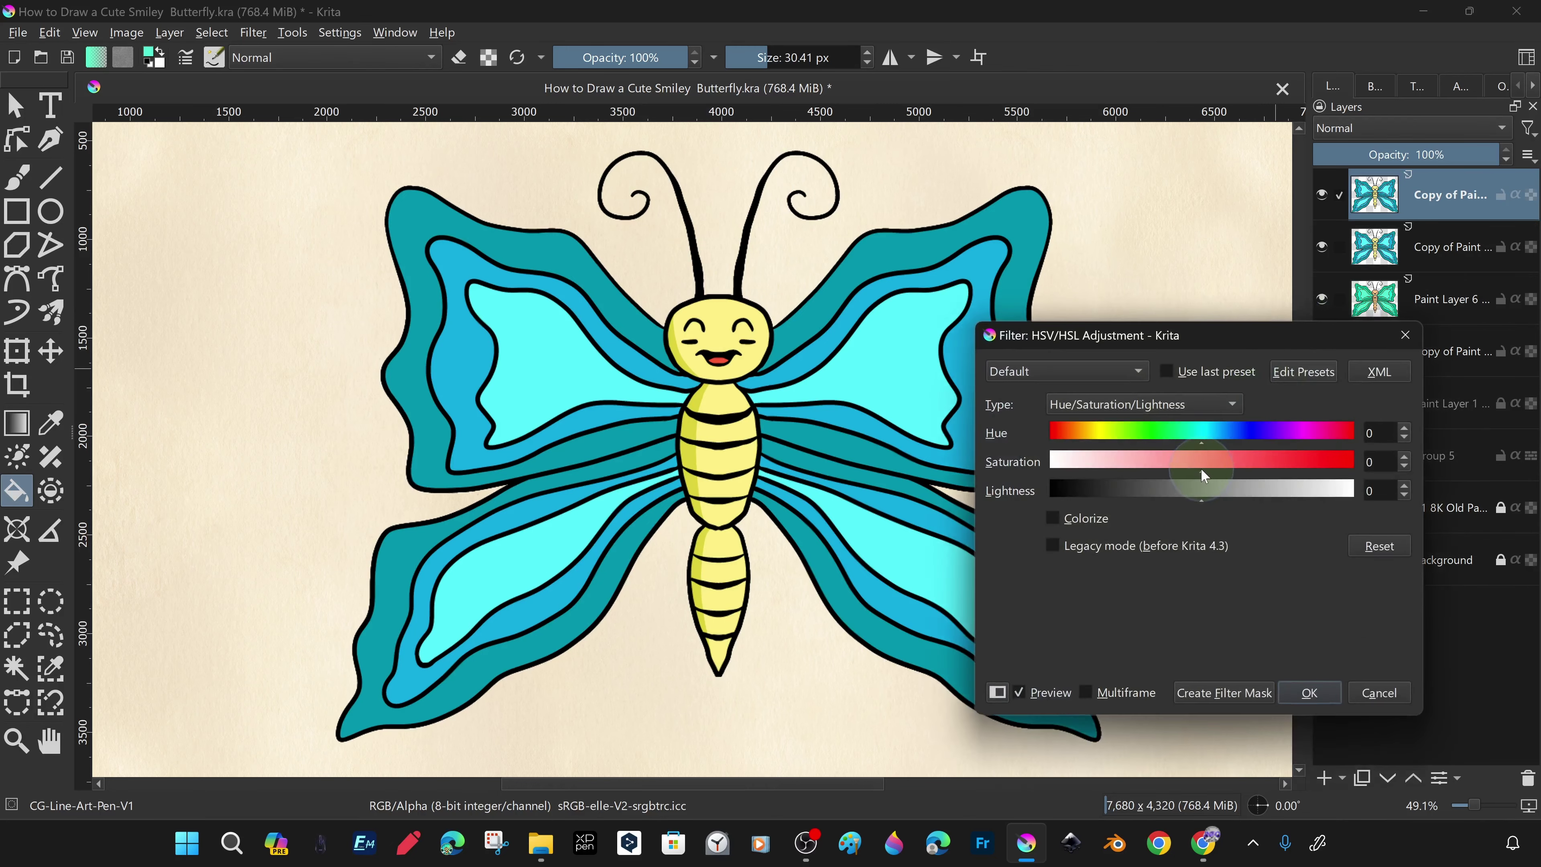
left_click(1418, 720)
Hide the butterfly layers and show the pencil sketch in Group 5, expanded.
scroll(1124, 372, "down", 2)
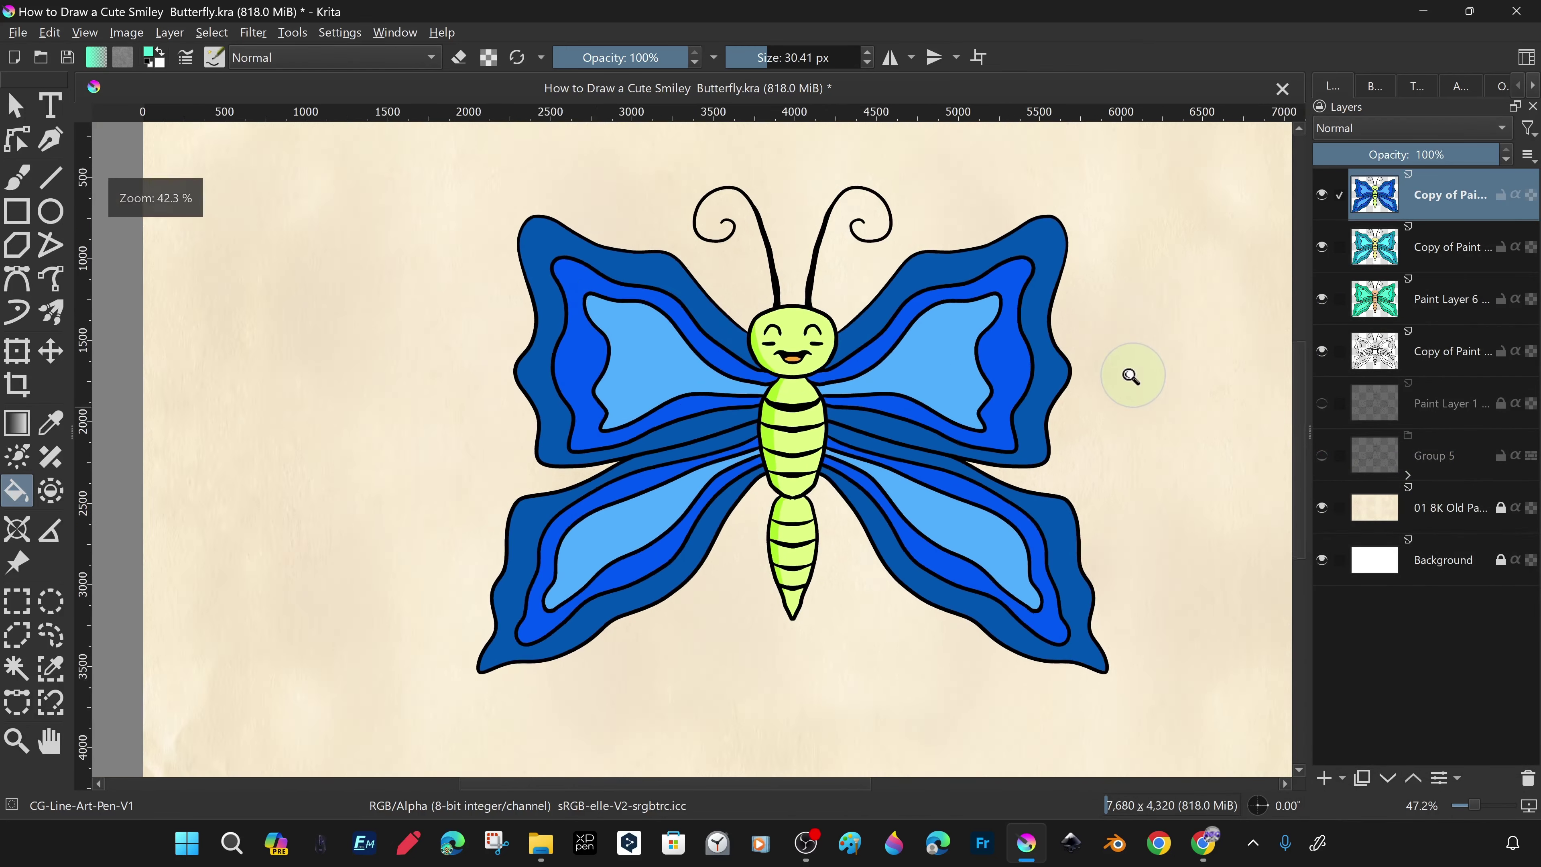
left_click(1323, 194)
left_click_drag(1323, 247, 1323, 351)
left_click(1335, 455)
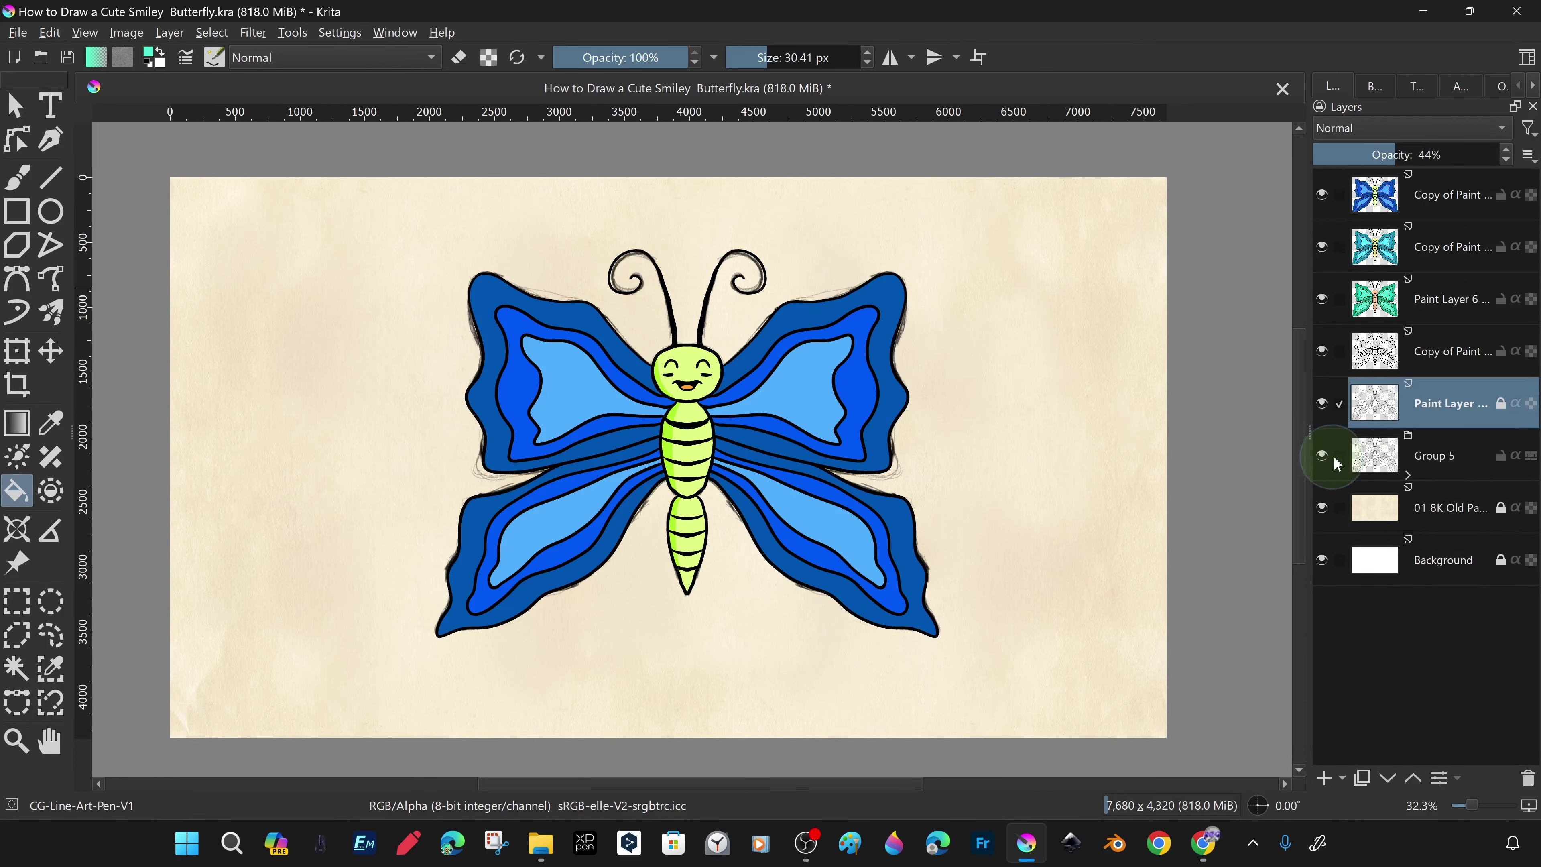
left_click(1323, 403)
left_click(1323, 504)
Shrink the sketch group toward the top-left corner and fit the page in view.
key("ctrl+t")
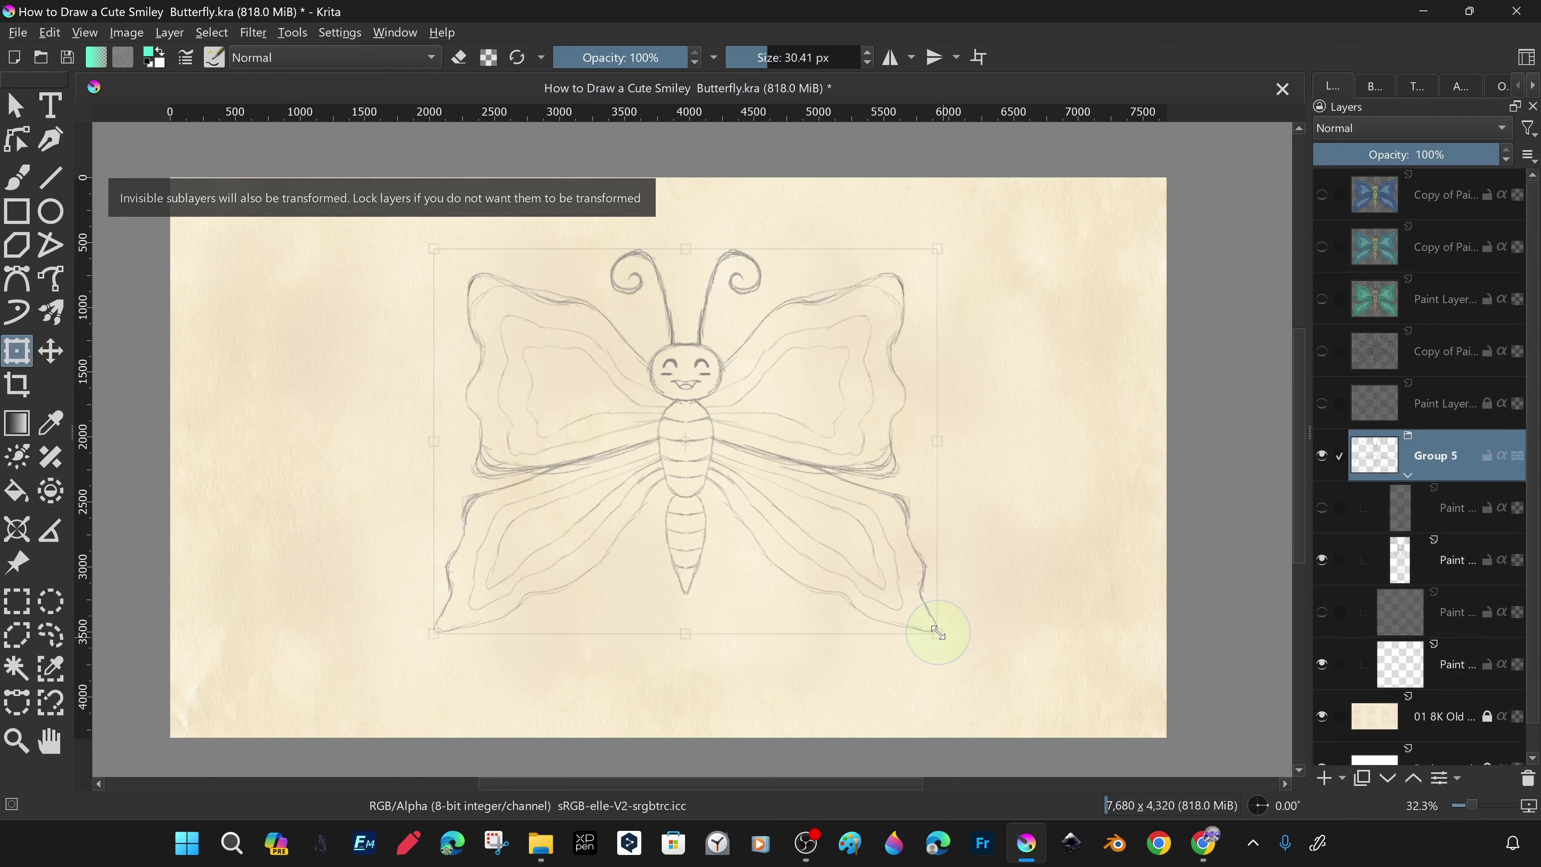
left_click_drag(930, 631, 387, 347)
key("Return")
key("2")
Collapse Group 5, show the large sketch and shrink it into the top-right area.
left_click(1407, 475)
left_click(1322, 403)
left_click(1385, 413)
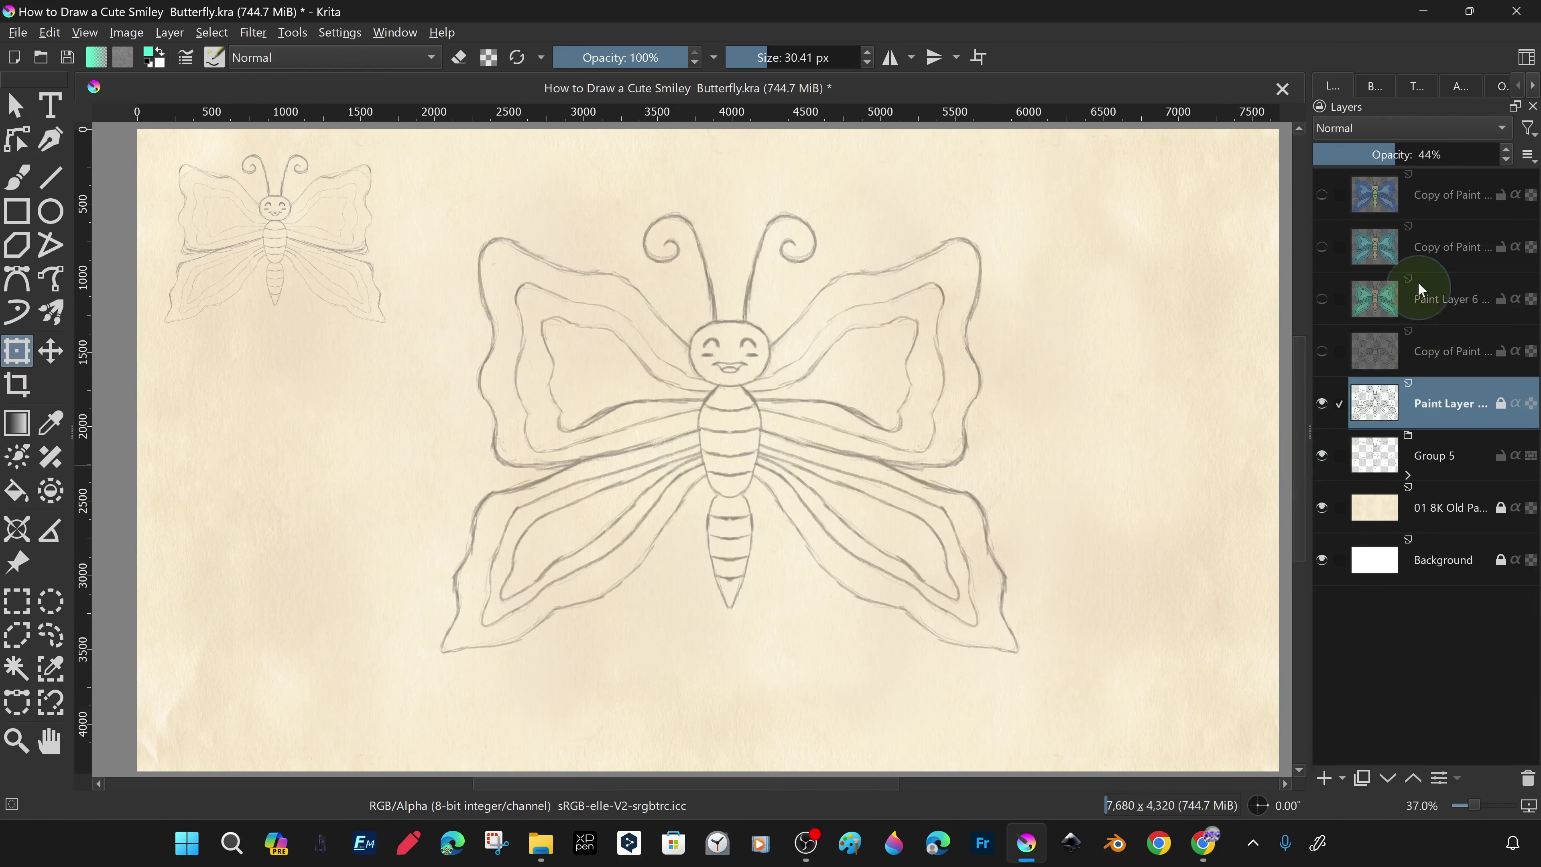
key("ctrl+t")
mouse_move(441, 639)
left_mouse_down()
mouse_move(763, 351)
mouse_move(1175, 261)
mouse_move(1146, 612)
left_mouse_up()
Shrink the green butterfly to mid-right and the blue butterfly to the top-right.
left_click(1322, 246)
left_click(1323, 299)
left_click(1444, 298)
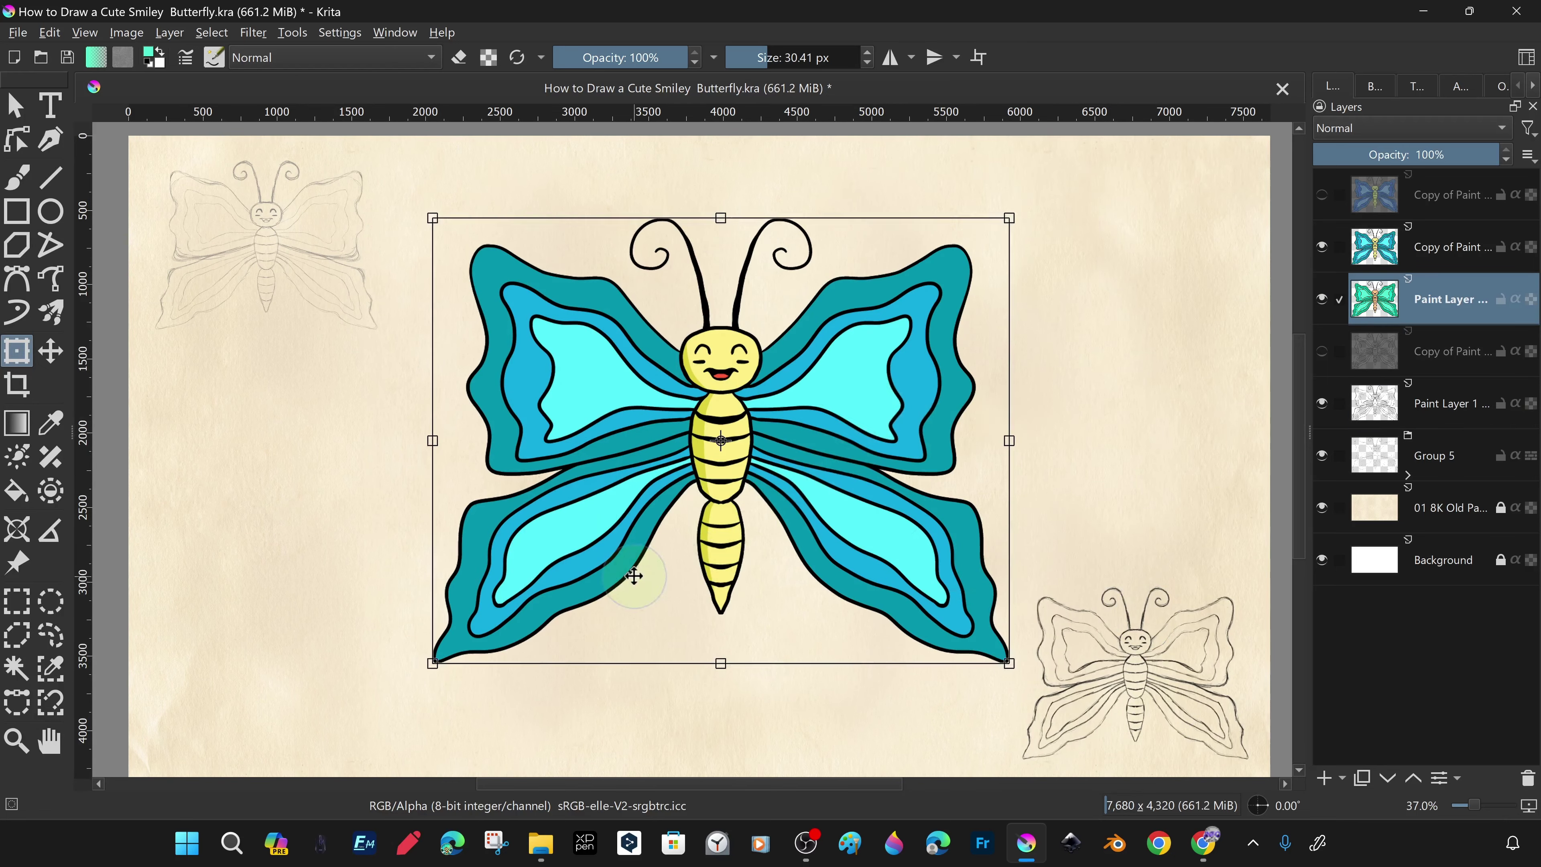
left_click_drag(636, 578, 1021, 362)
left_click_drag(1184, 245, 1170, 434)
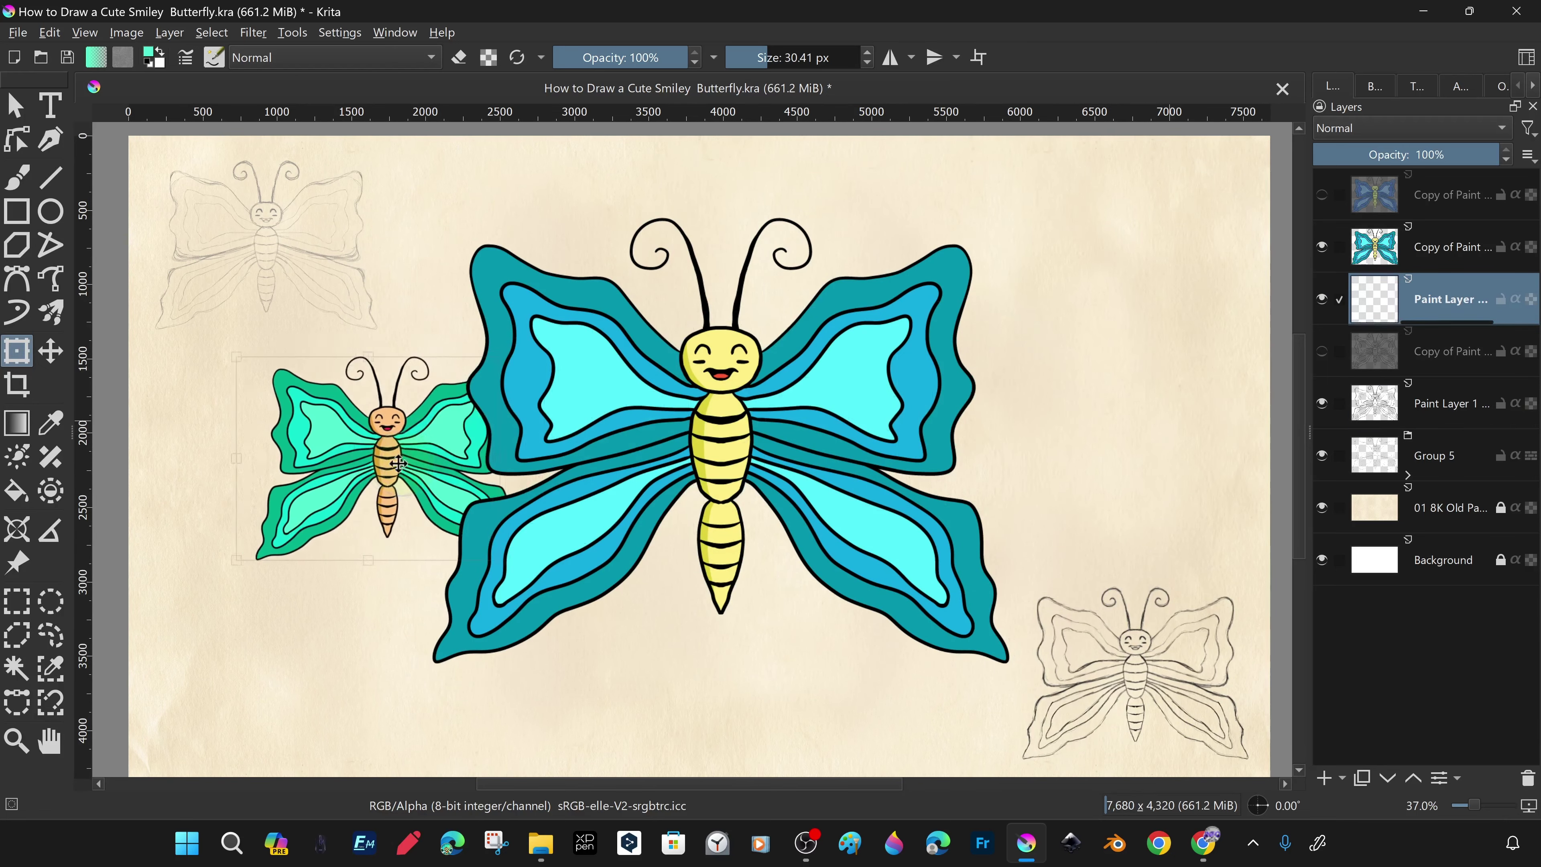
left_click(1323, 195)
left_click(1444, 195)
left_click_drag(434, 661, 819, 425)
left_click_drag(850, 364, 1128, 230)
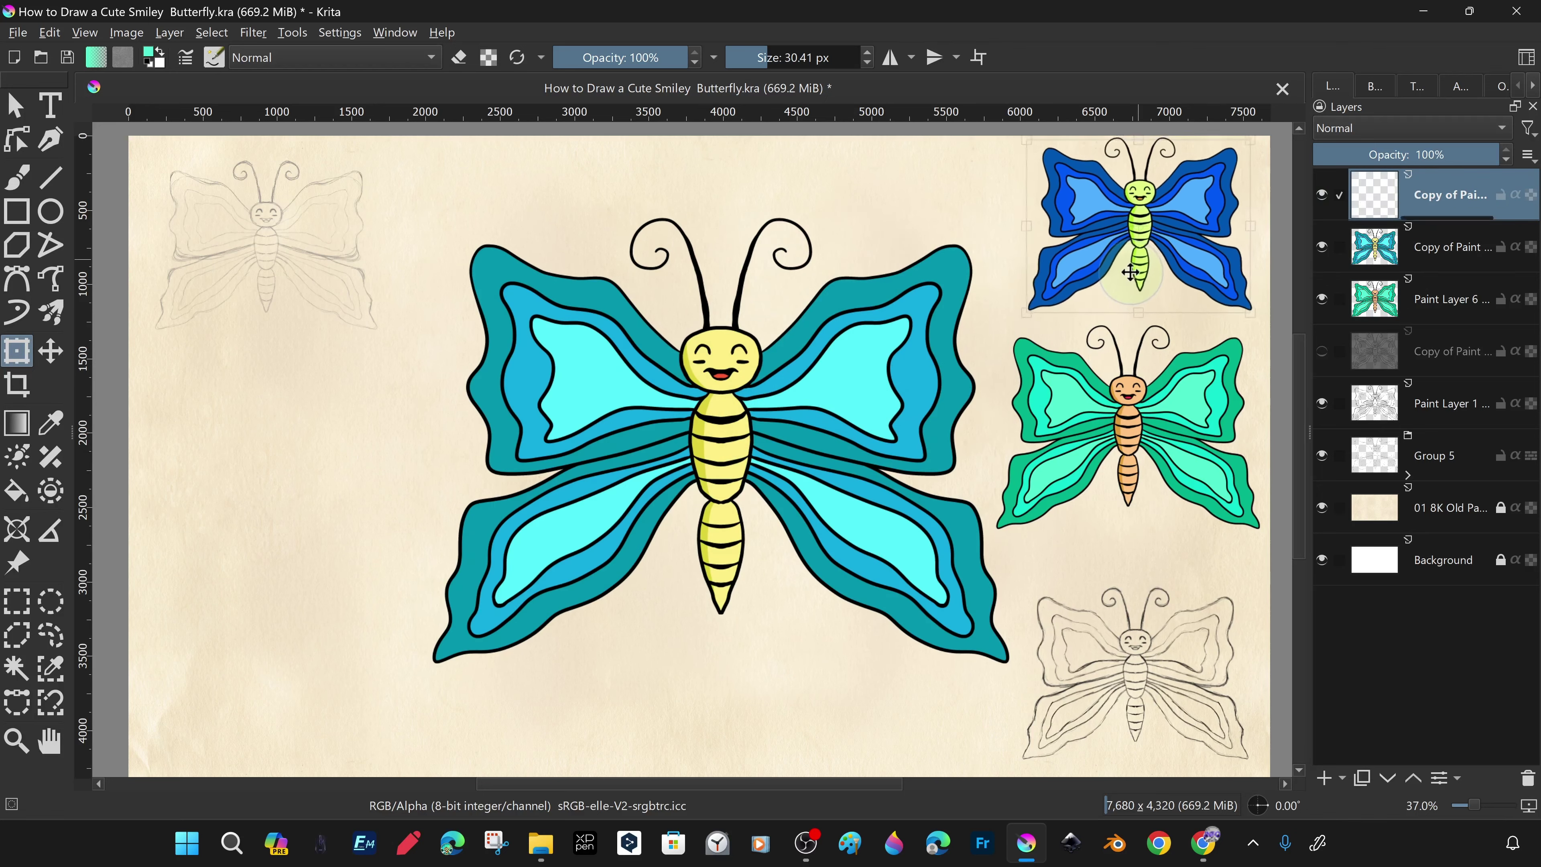
Duplicate the teal butterfly and shift the copy's hue to magenta.
left_click(1444, 246)
key("ctrl+j")
key("ctrl+u")
mouse_move(1311, 489)
left_mouse_down()
mouse_move(1257, 489)
mouse_move(1194, 461)
mouse_move(1356, 468)
left_mouse_up()
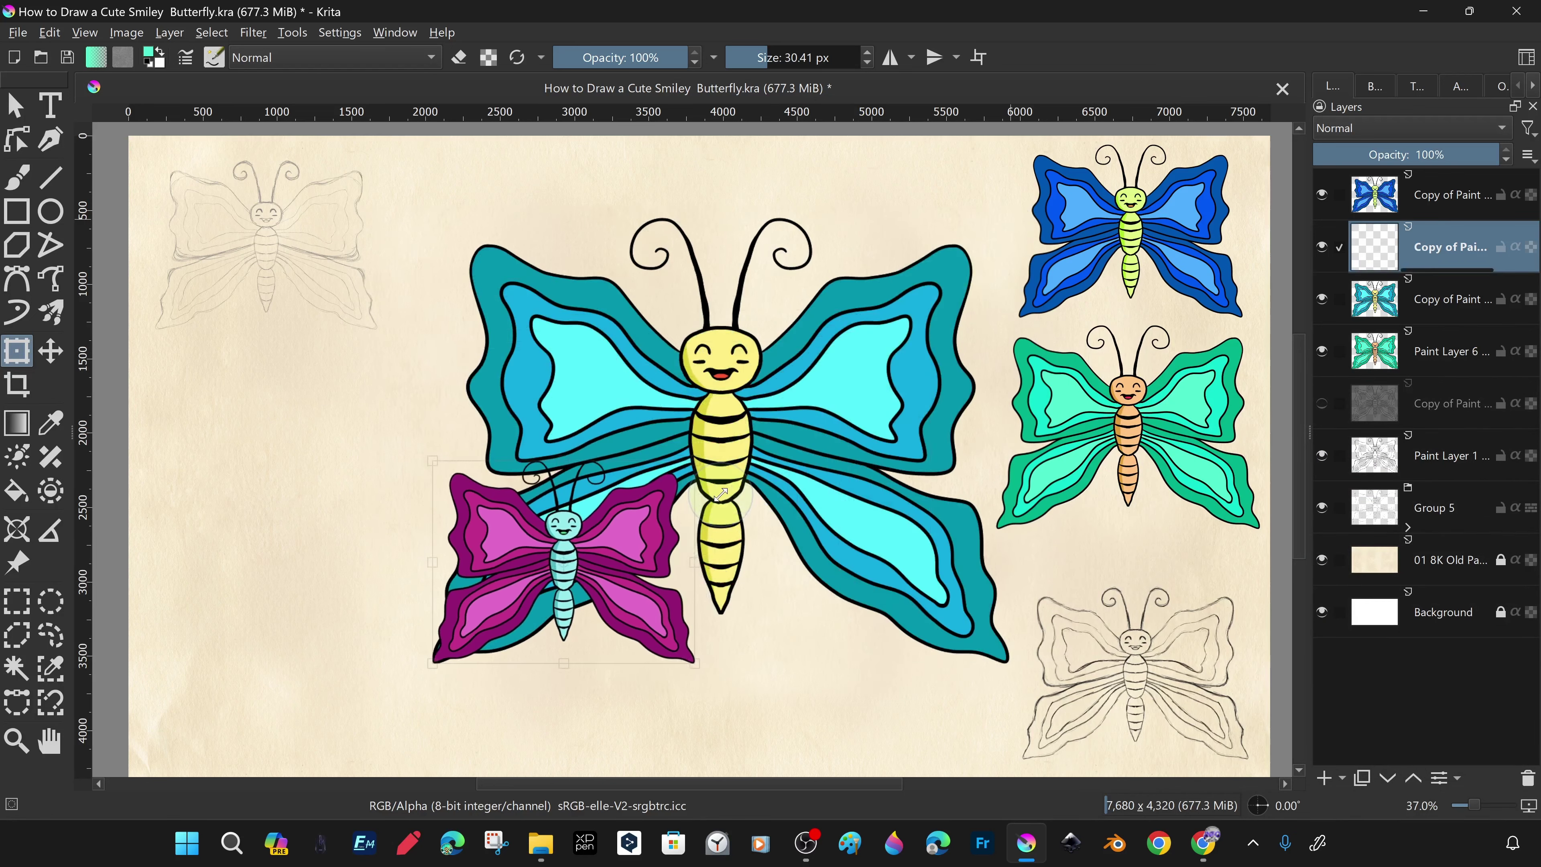
left_click(1449, 455)
Move the second sketch to the left side of the sheet.
key("t")
mouse_move(261, 243)
left_mouse_down()
mouse_move(300, 435)
mouse_move(379, 425)
left_mouse_up()
left_click(1445, 194)
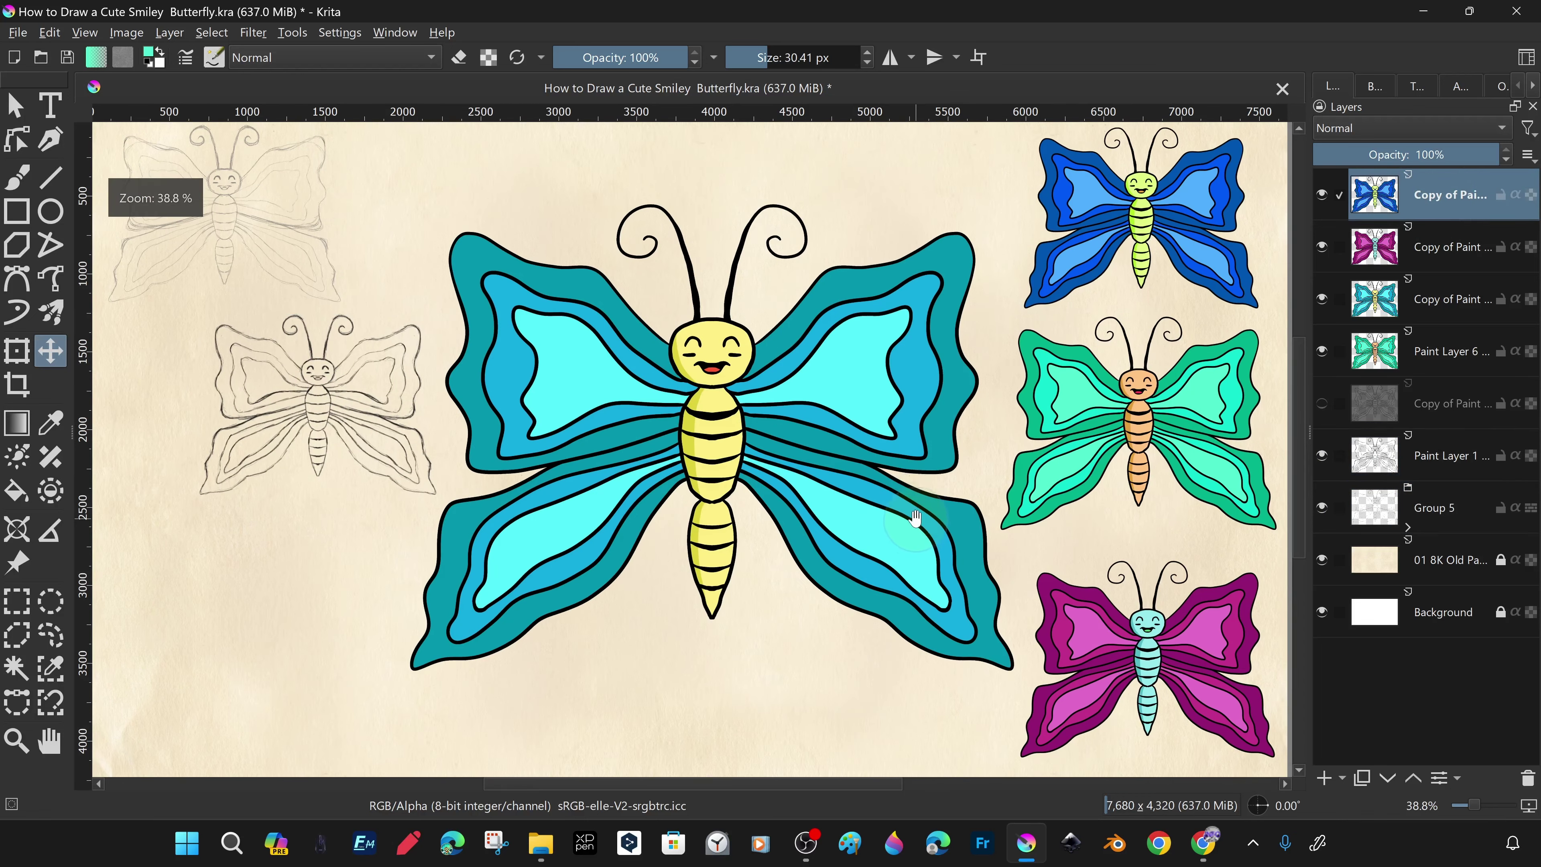
left_click(1375, 85)
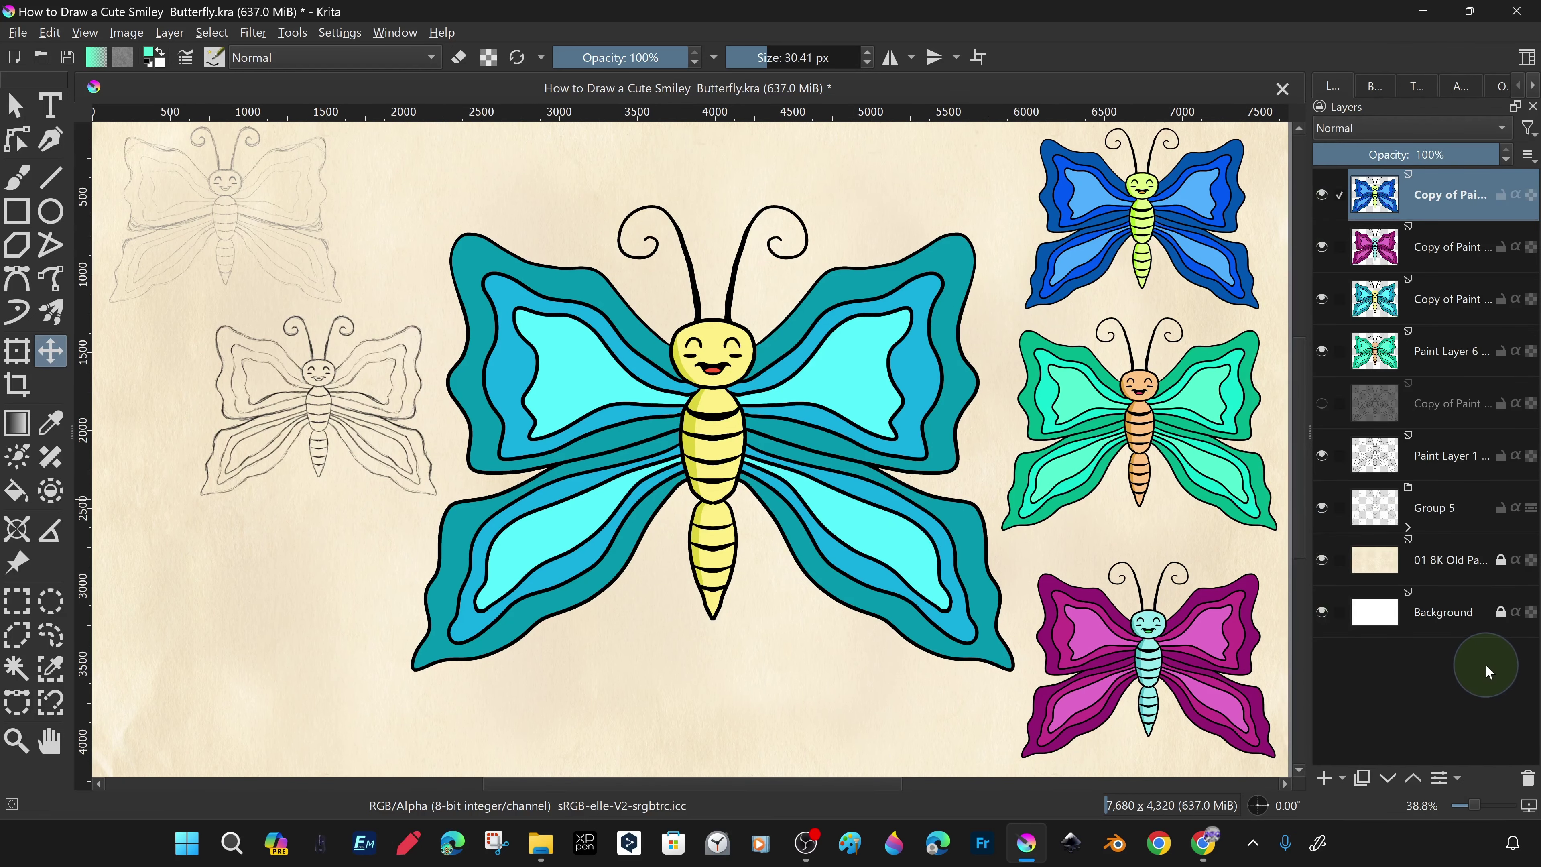
Export the finished sheet as a PNG file.
left_click(18, 32)
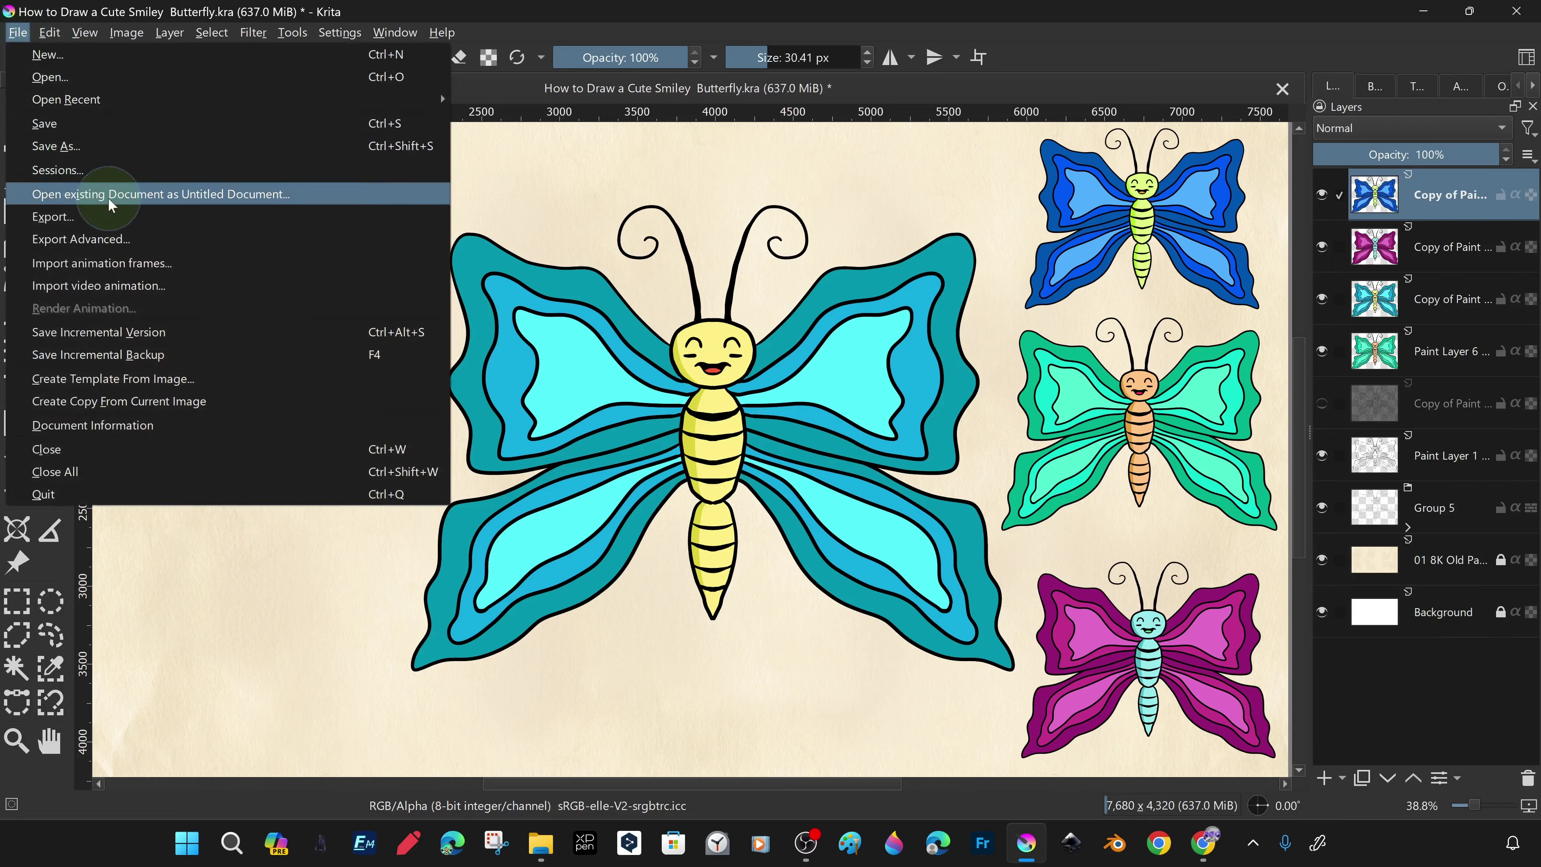
left_click(121, 196)
left_click(273, 269)
left_click(912, 644)
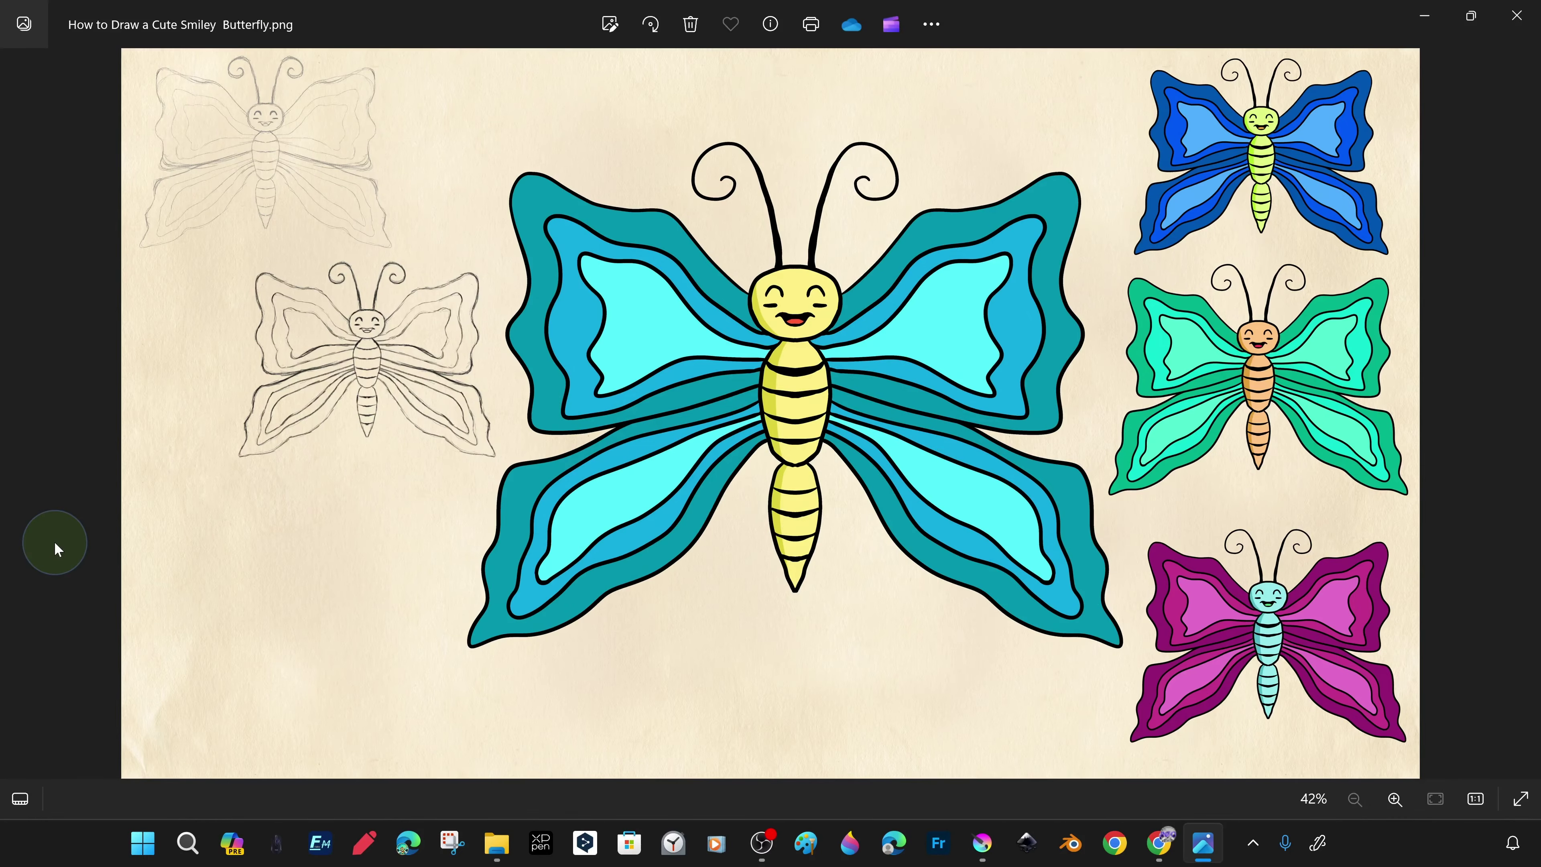